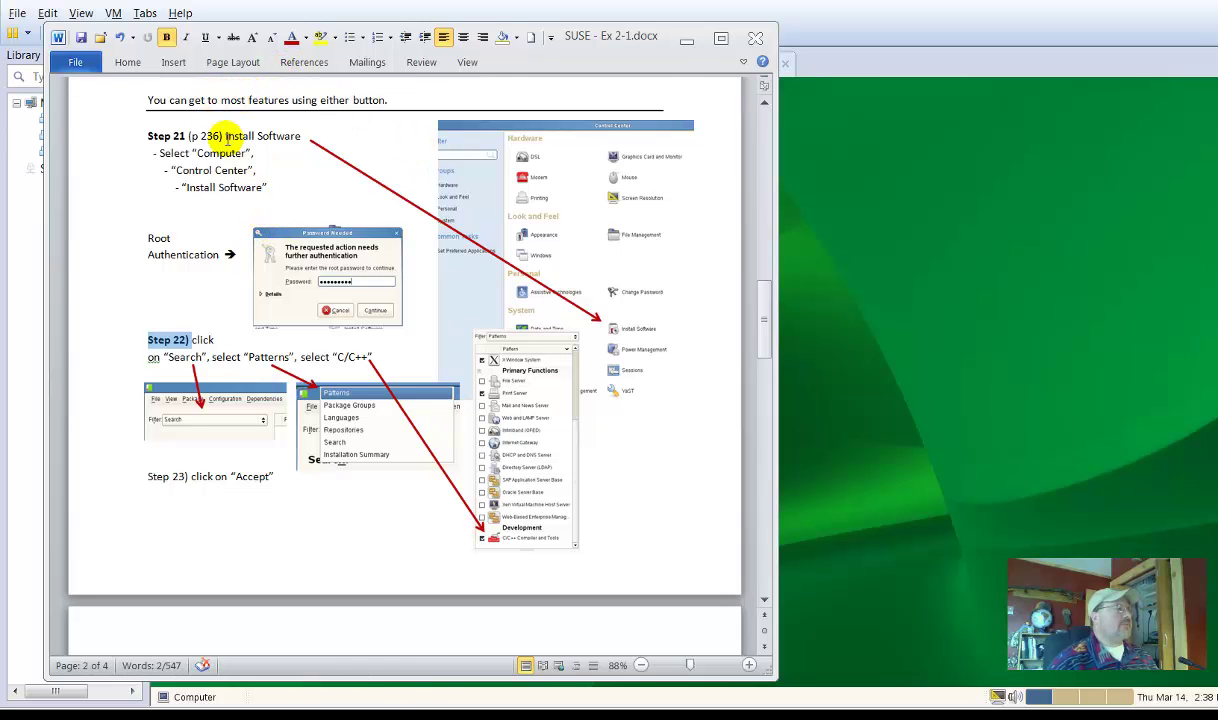
- Review the Exercise 2-1 installation notes from the beginning through the Install Software instructions in steps 21 to 23
{"action": "scroll", "coordinate": [304, 237], "scroll_direction": "up", "scroll_amount": 15}
{"action": "scroll", "coordinate": [304, 232], "scroll_direction": "up", "scroll_amount": 6}
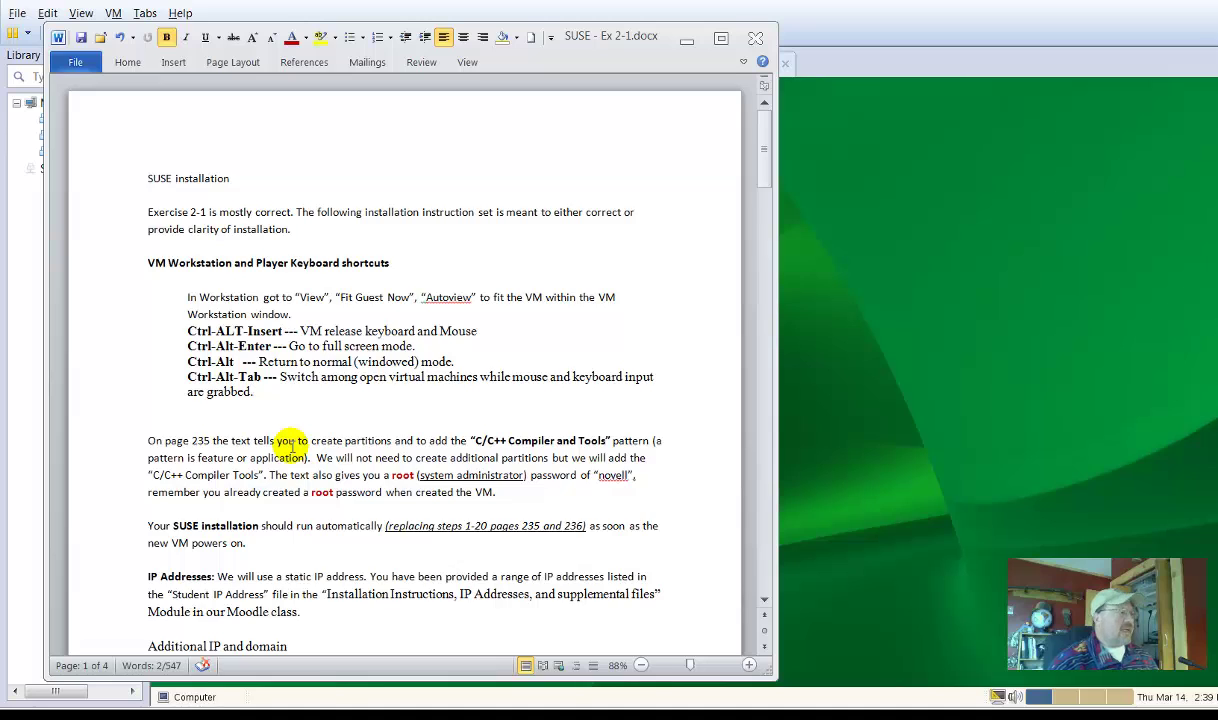
{"action": "scroll", "coordinate": [290, 447], "scroll_direction": "down", "scroll_amount": 3}
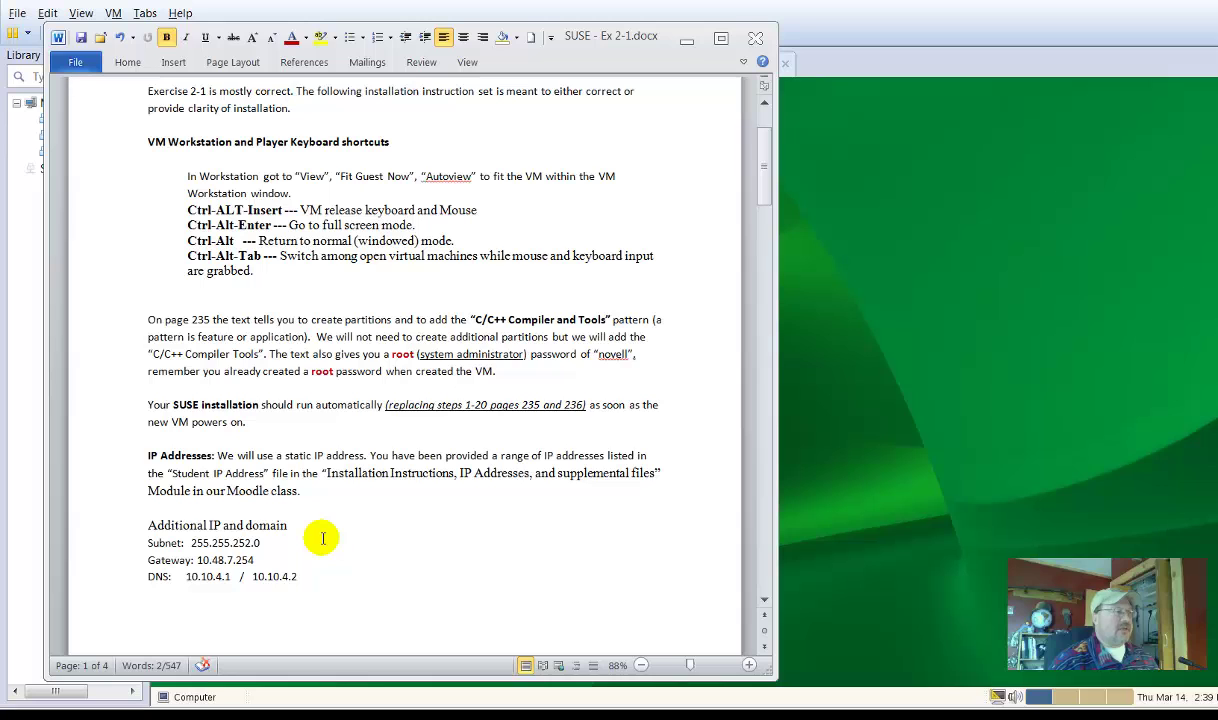
{"action": "scroll", "coordinate": [322, 537], "scroll_direction": "down", "scroll_amount": 5}
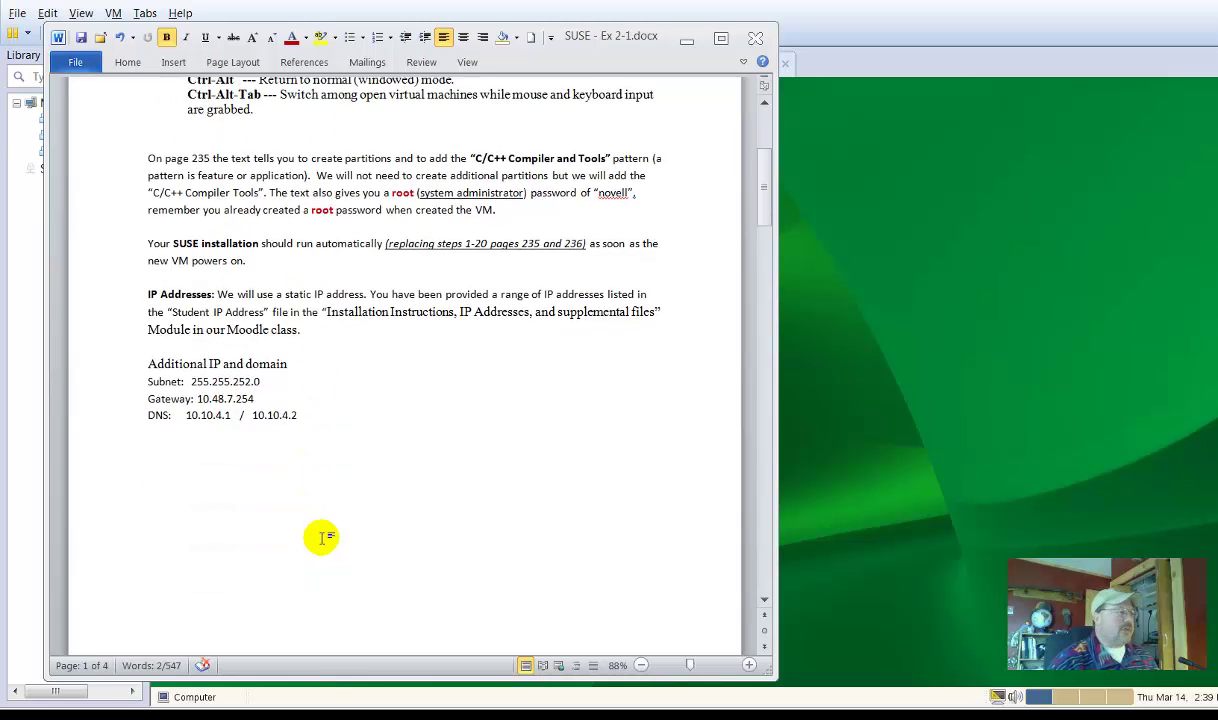
{"action": "scroll", "coordinate": [325, 532], "scroll_direction": "up", "scroll_amount": 3}
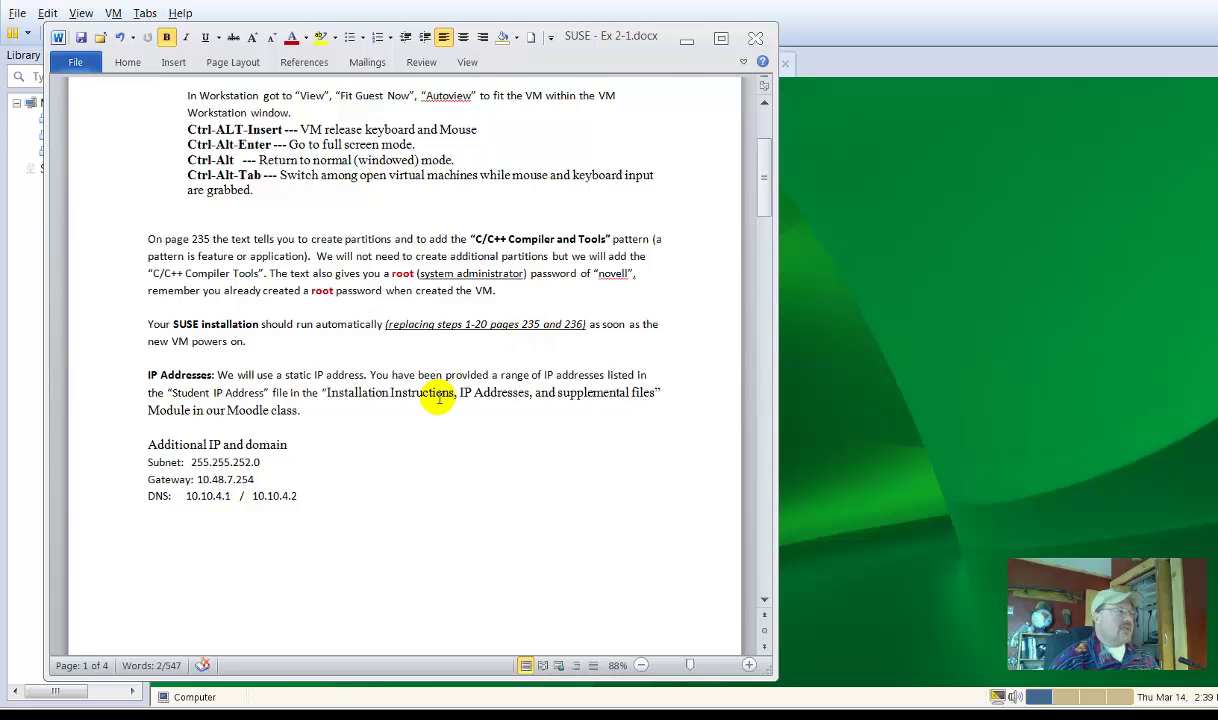
{"action": "scroll", "coordinate": [435, 385], "scroll_direction": "down", "scroll_amount": 10}
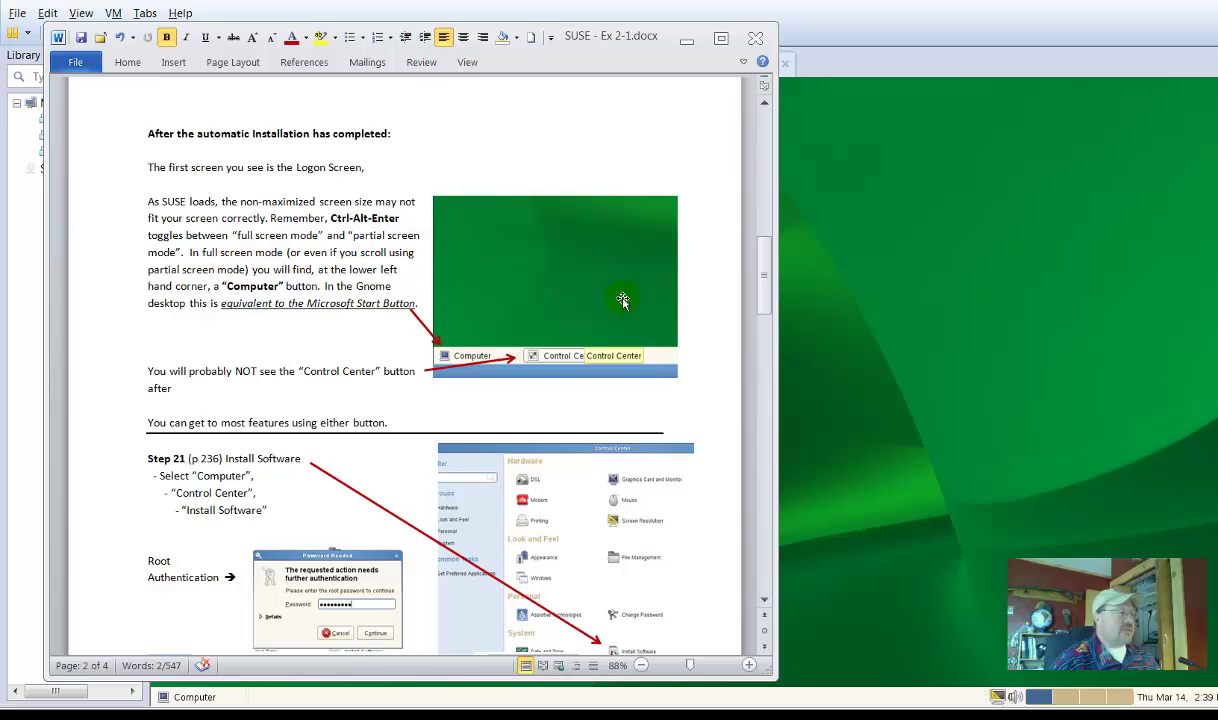
{"action": "scroll", "coordinate": [462, 408], "scroll_direction": "down", "scroll_amount": 6}
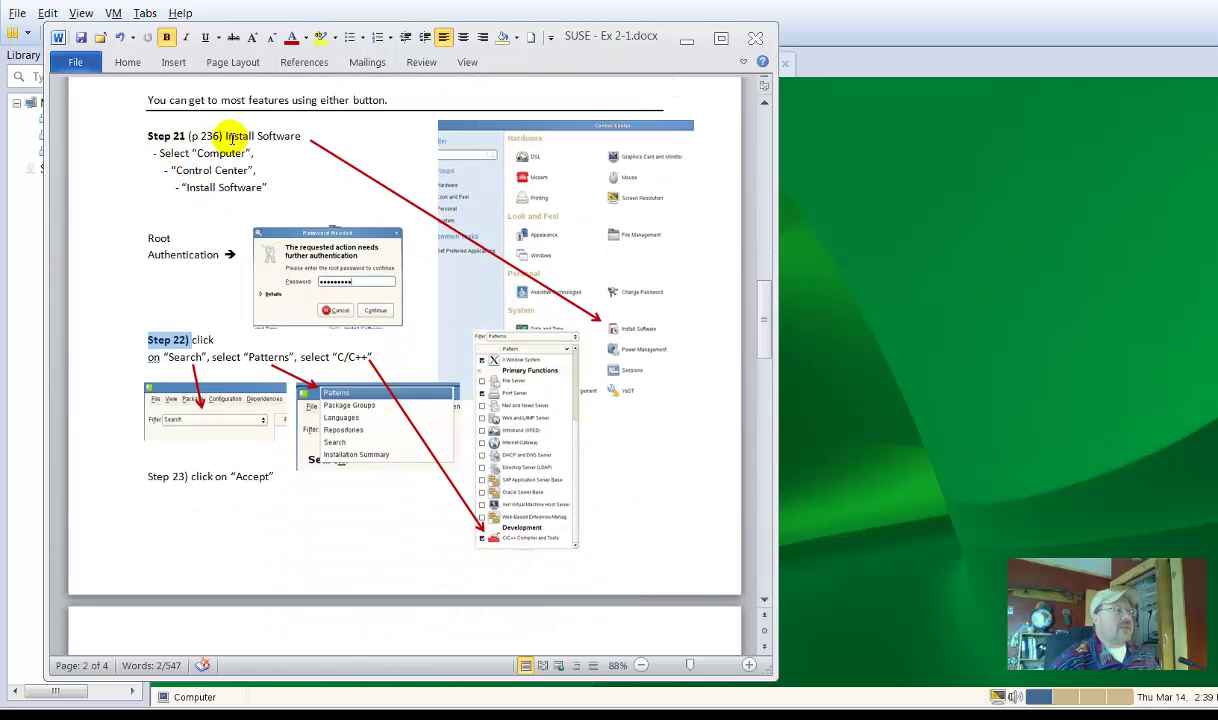
- Switch to the SUSE Linux server VM and launch Install Software from the Control Center, authenticating with the root password
{"action": "left_click", "coordinate": [976, 255]}
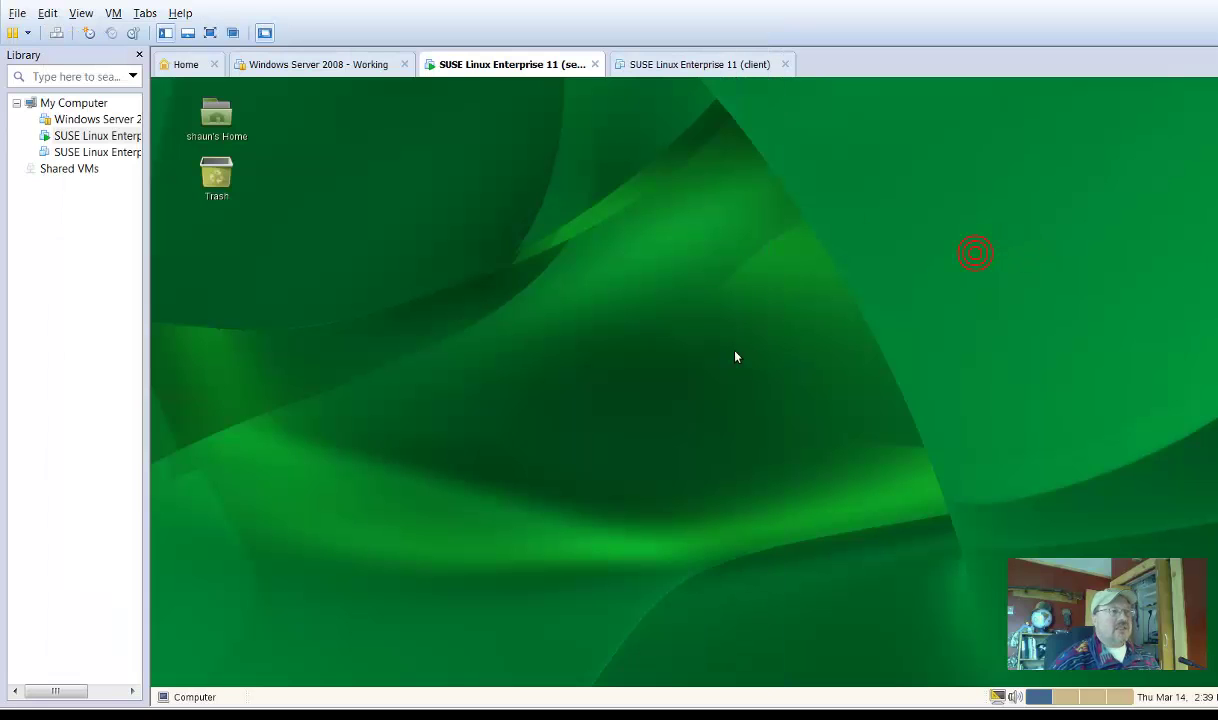
{"action": "left_click", "coordinate": [207, 697]}
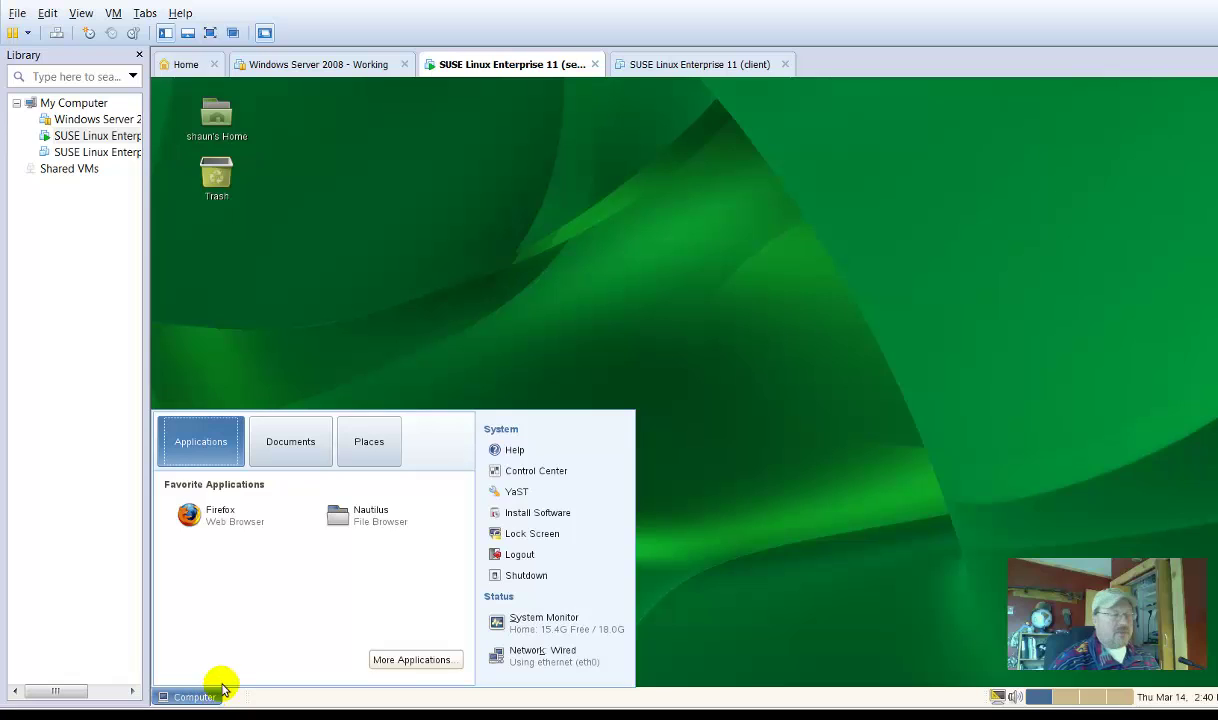
{"action": "left_click", "coordinate": [537, 474]}
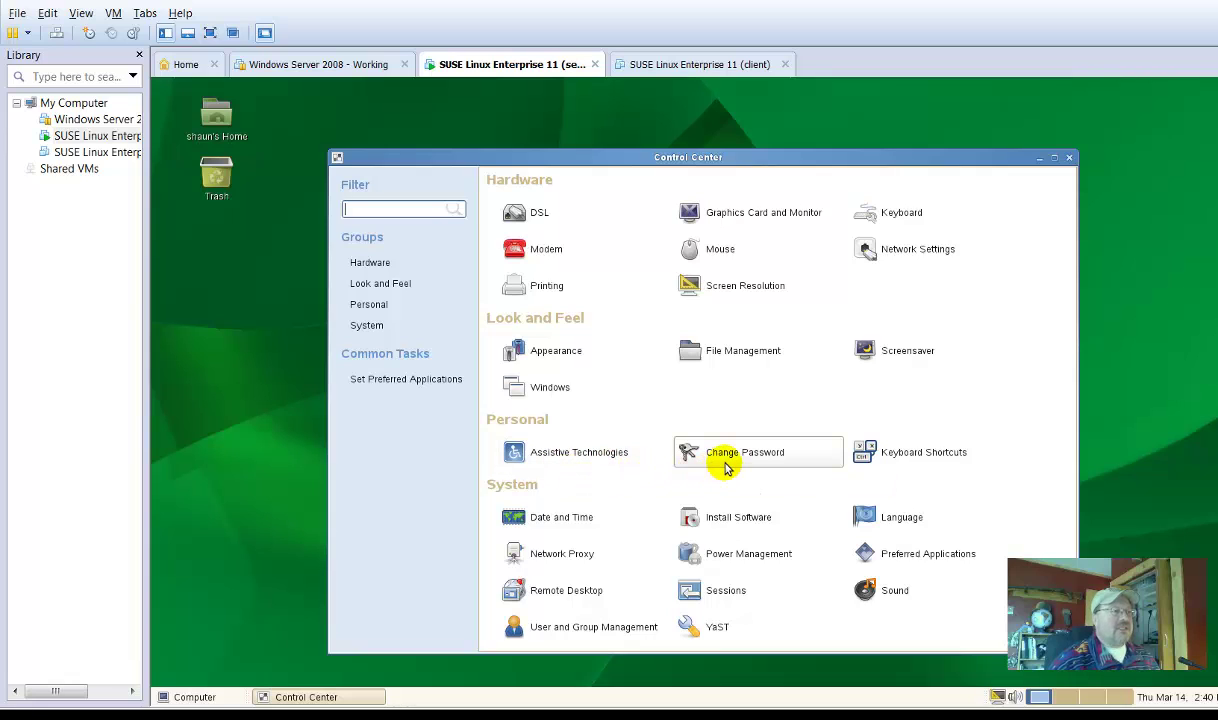
{"action": "left_click", "coordinate": [741, 520]}
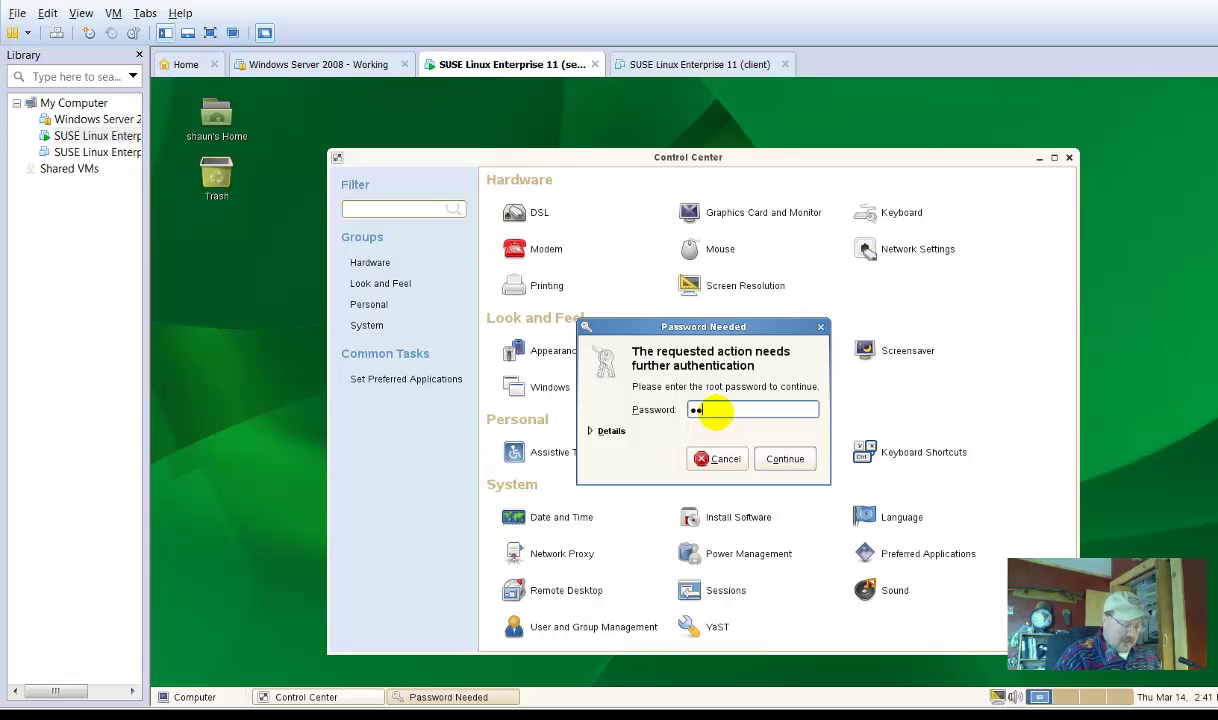
{"action": "left_click", "coordinate": [782, 460]}
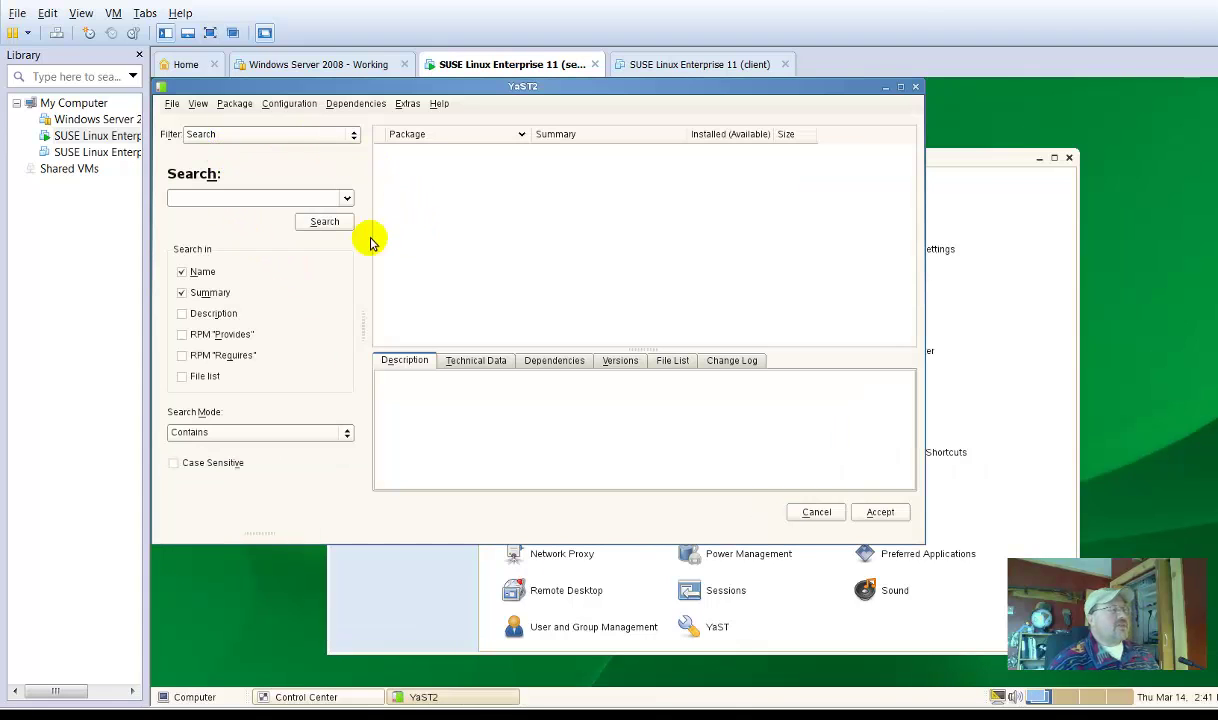
- Filter the software list by Patterns and mark the C/C++ Compiler and Tools pattern under Development for installation
{"action": "left_click", "coordinate": [269, 141]}
{"action": "left_click", "coordinate": [269, 147]}
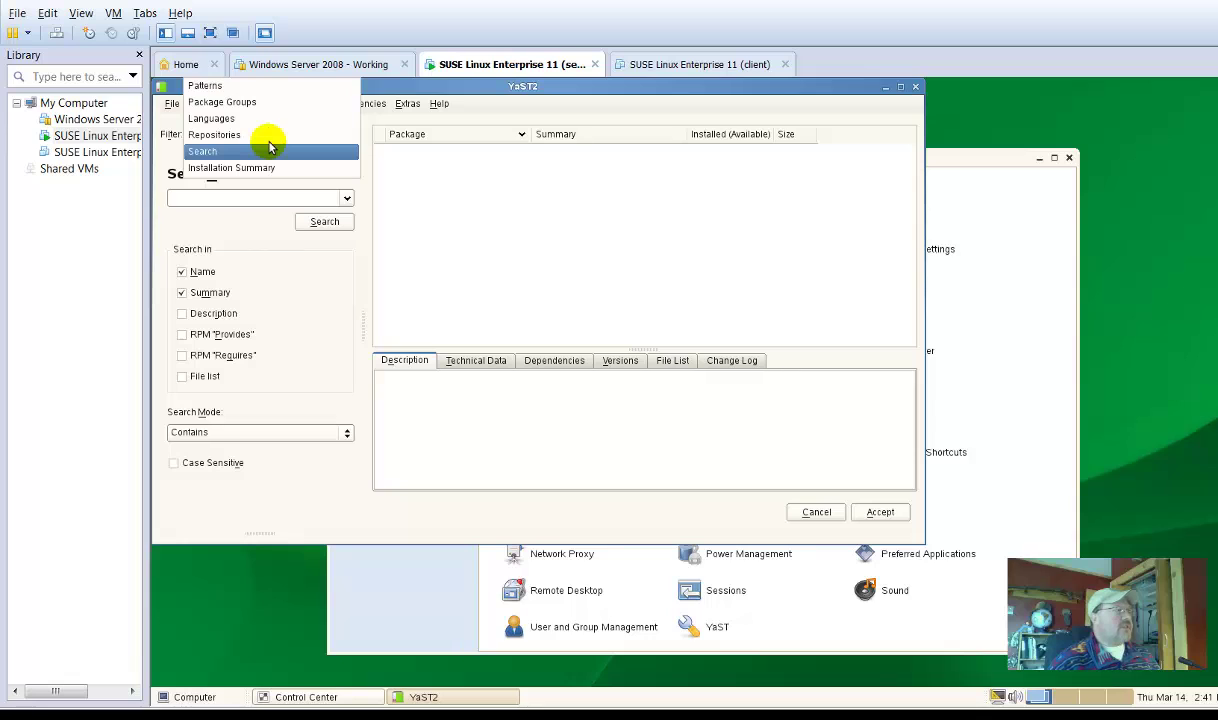
{"action": "left_click", "coordinate": [255, 88]}
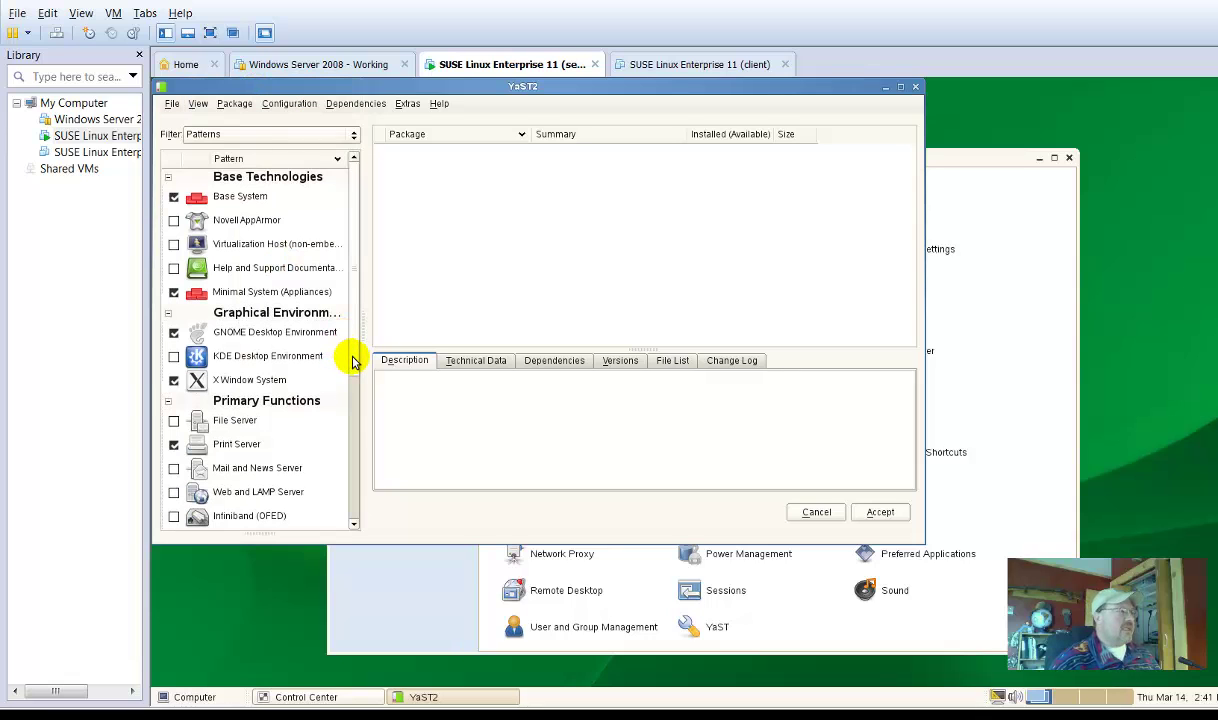
{"action": "scroll", "coordinate": [352, 470], "scroll_direction": "down", "scroll_amount": 2}
{"action": "scroll", "coordinate": [351, 490], "scroll_direction": "down", "scroll_amount": 1}
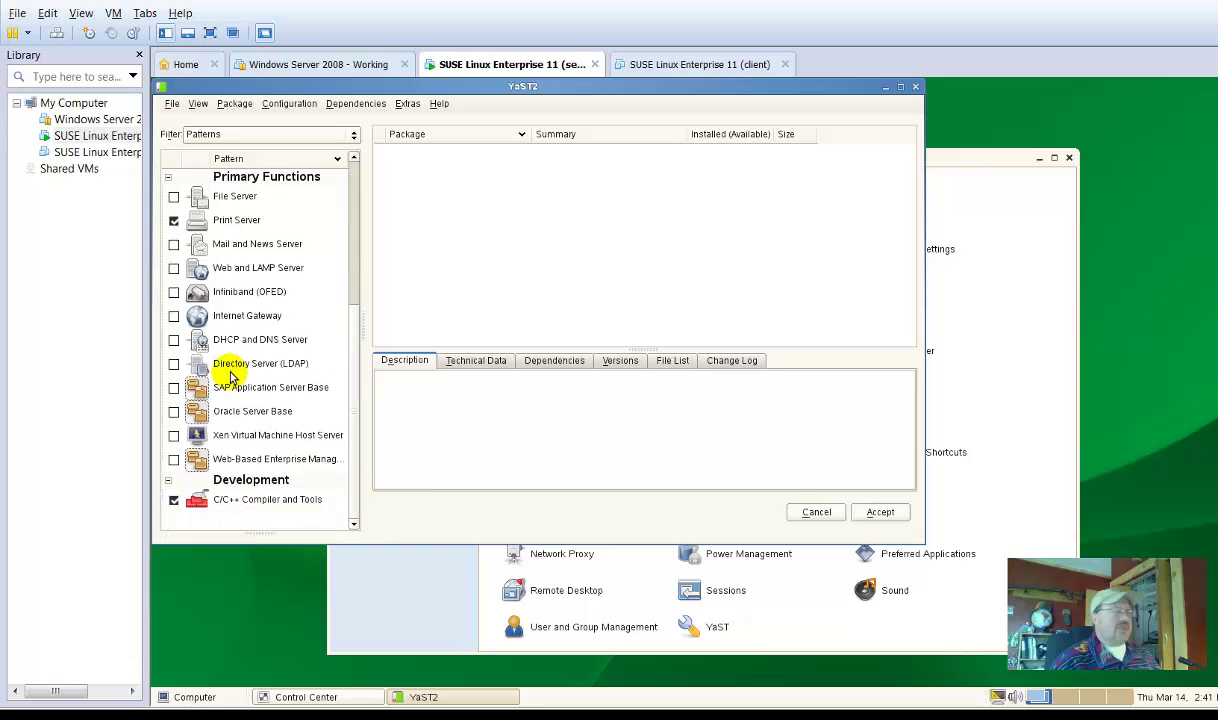
{"action": "mouse_move", "coordinate": [230, 375]}
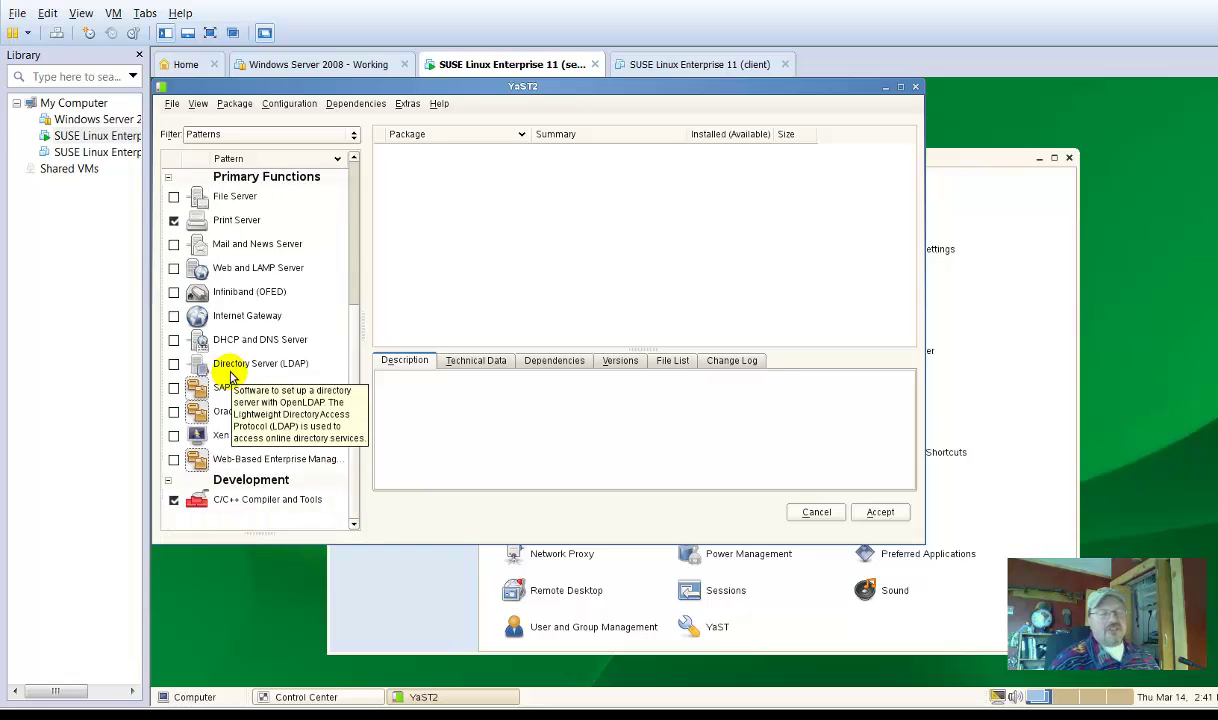
{"action": "left_click", "coordinate": [175, 503]}
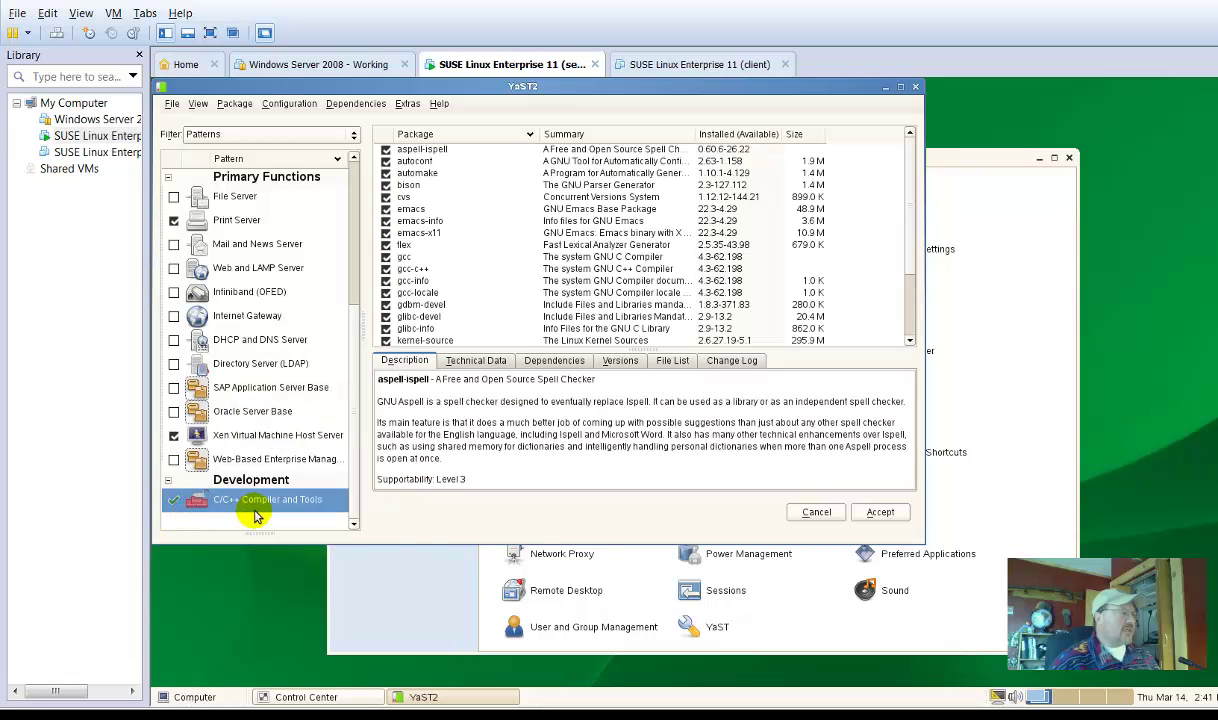
{"action": "mouse_move", "coordinate": [250, 513]}
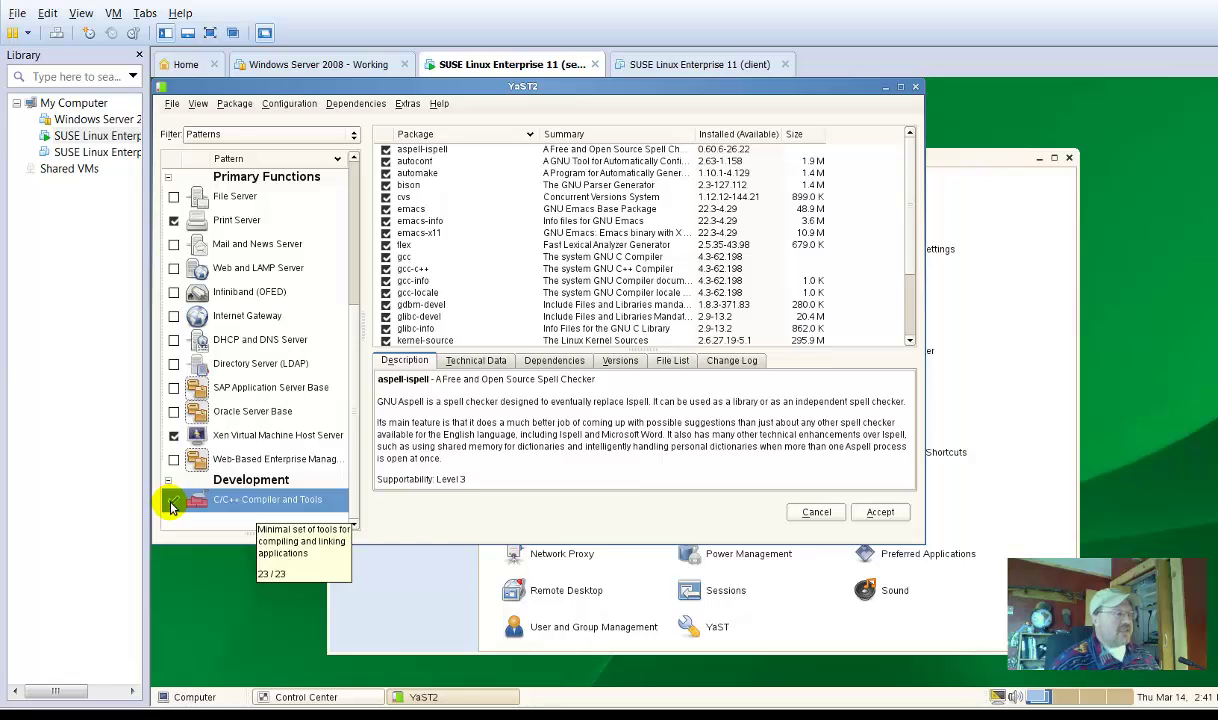
- Mark the packages from aspell-ispell through emacs-x11 for update in the C/C++ Compiler and Tools package list
{"action": "left_click", "coordinate": [385, 152]}
{"action": "left_click", "coordinate": [386, 173]}
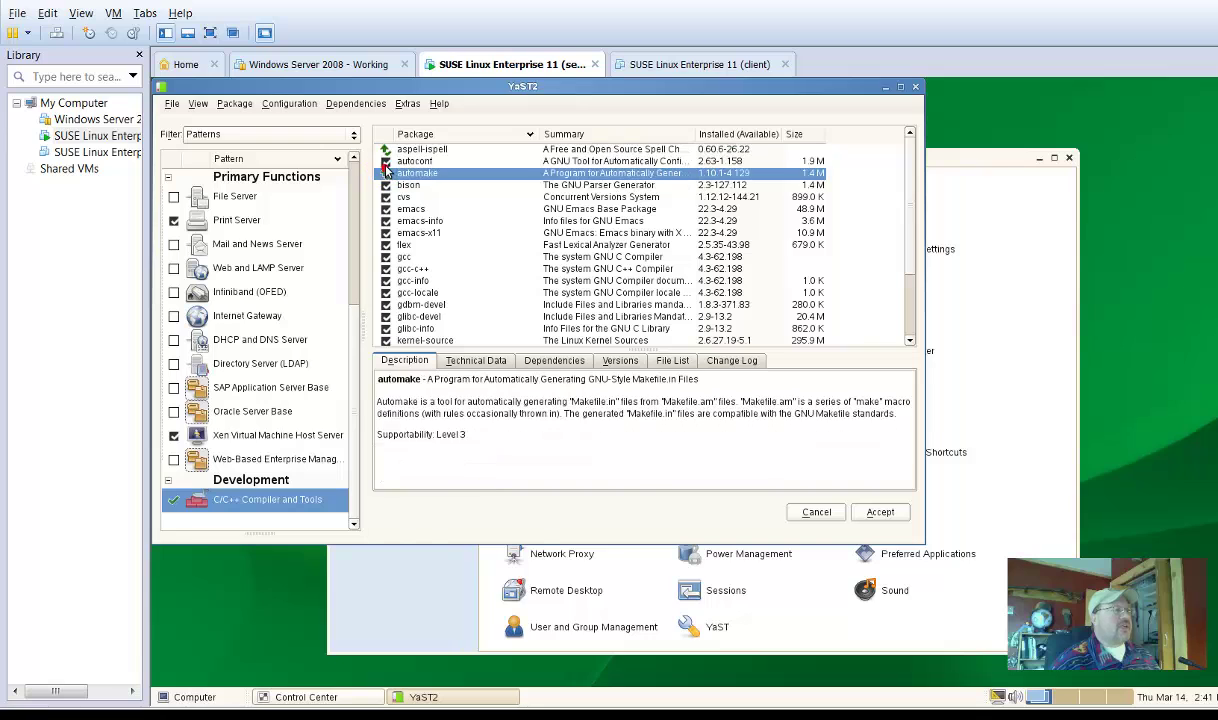
{"action": "left_click", "coordinate": [385, 162]}
{"action": "left_click", "coordinate": [386, 186]}
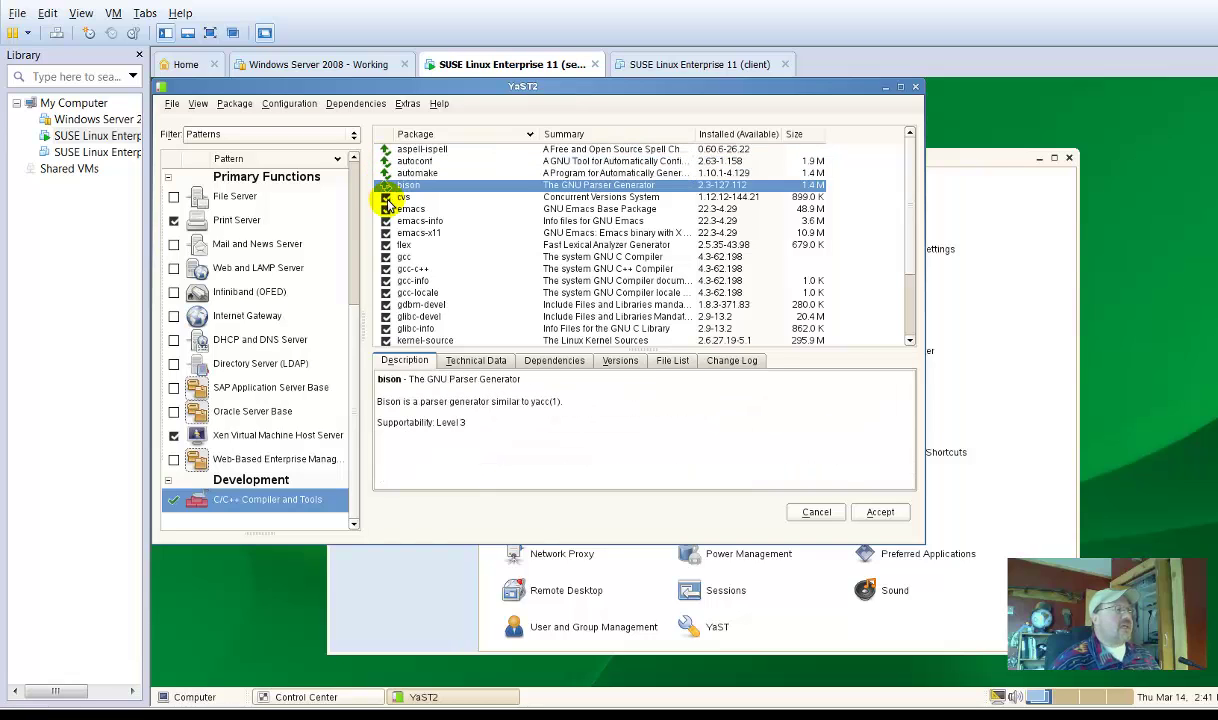
{"action": "left_click", "coordinate": [386, 198]}
{"action": "left_click", "coordinate": [386, 209]}
{"action": "left_click", "coordinate": [386, 221]}
{"action": "left_click", "coordinate": [386, 233]}
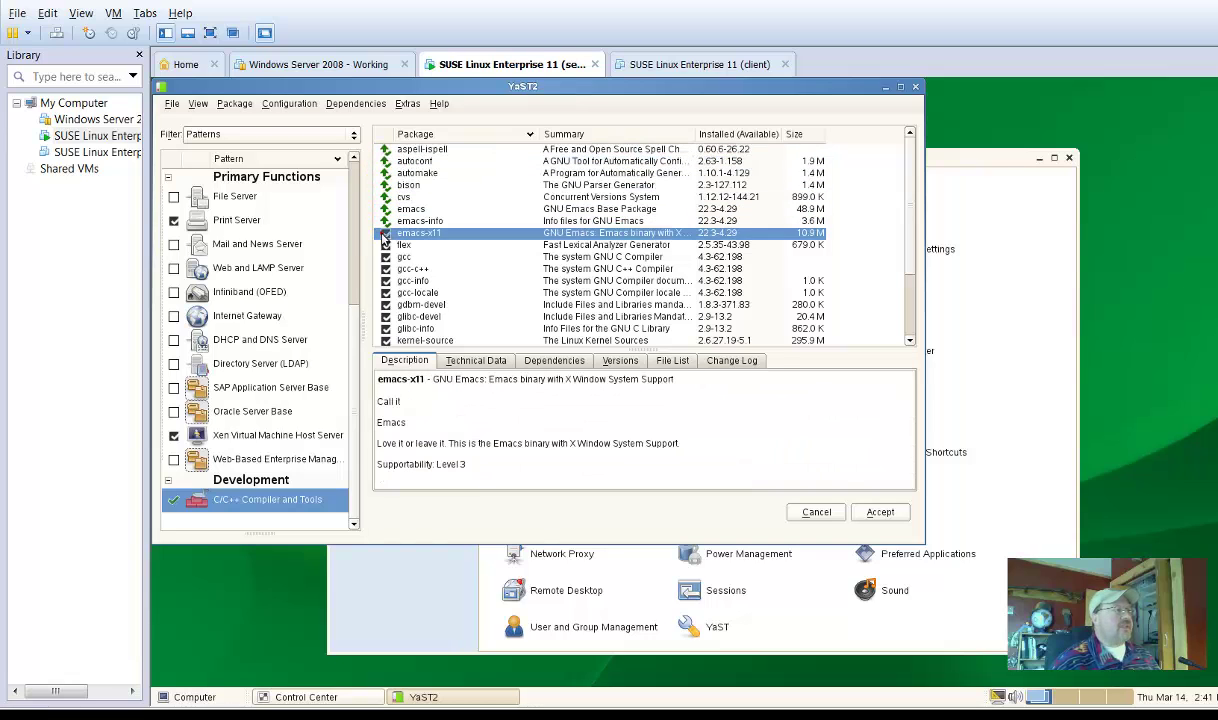
- Mark the flex, gcc, gcc-c++, gcc-info, gcc-locale and gdbm-devel packages for update
{"action": "left_click", "coordinate": [386, 245]}
{"action": "left_click", "coordinate": [386, 257]}
{"action": "left_click", "coordinate": [386, 269]}
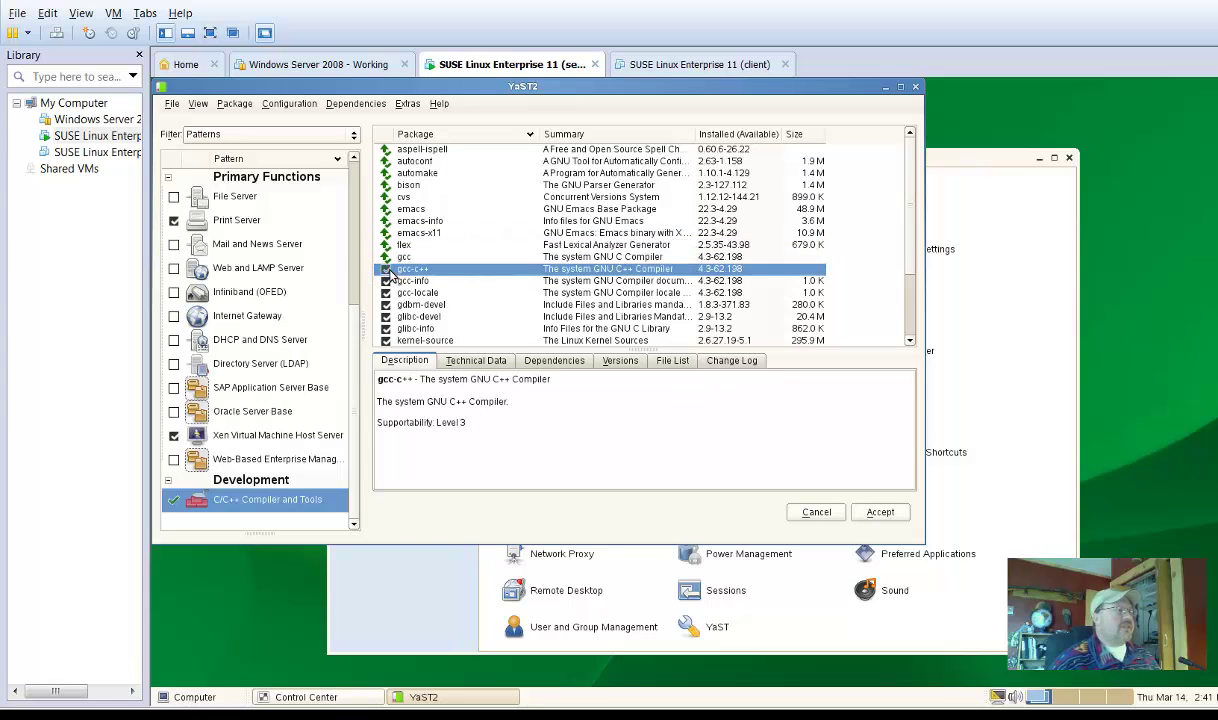
{"action": "left_click", "coordinate": [386, 281]}
{"action": "left_click", "coordinate": [386, 293]}
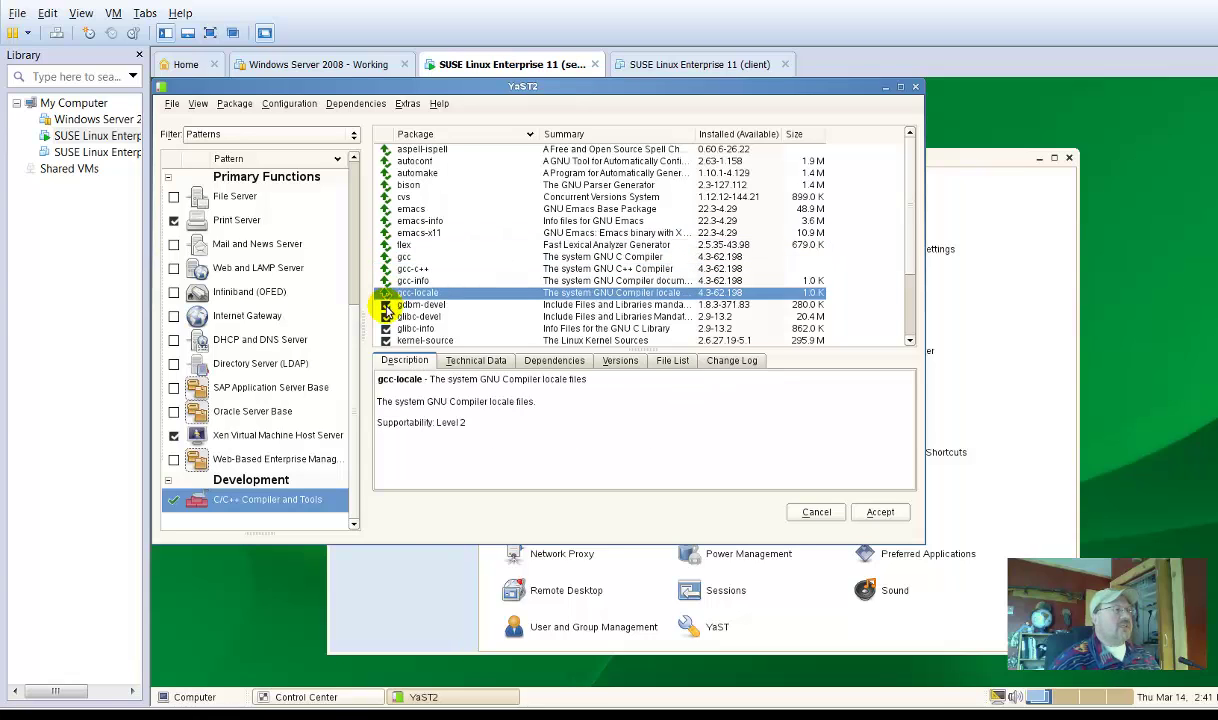
{"action": "left_click", "coordinate": [386, 305]}
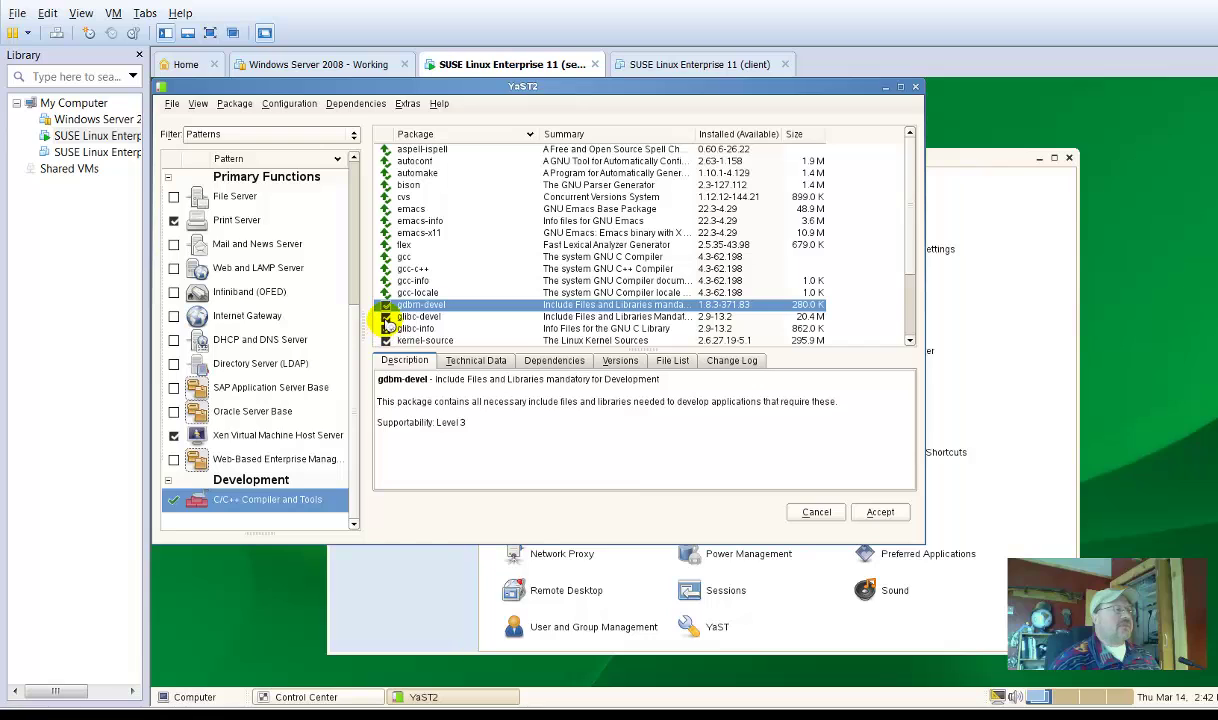
- Mark glibc-devel, glibc-info and kernel-source for update, cancelling the glibc-devel dependency conflict resolution
{"action": "left_click", "coordinate": [387, 317]}
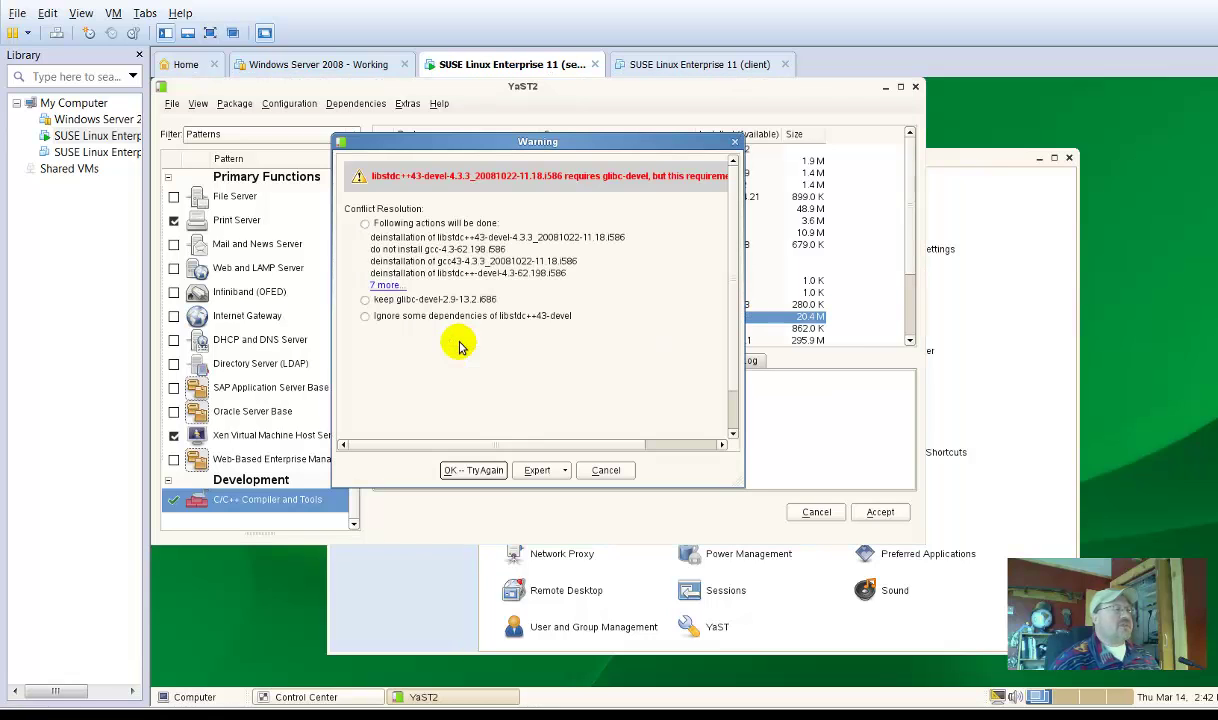
{"action": "left_click", "coordinate": [605, 469]}
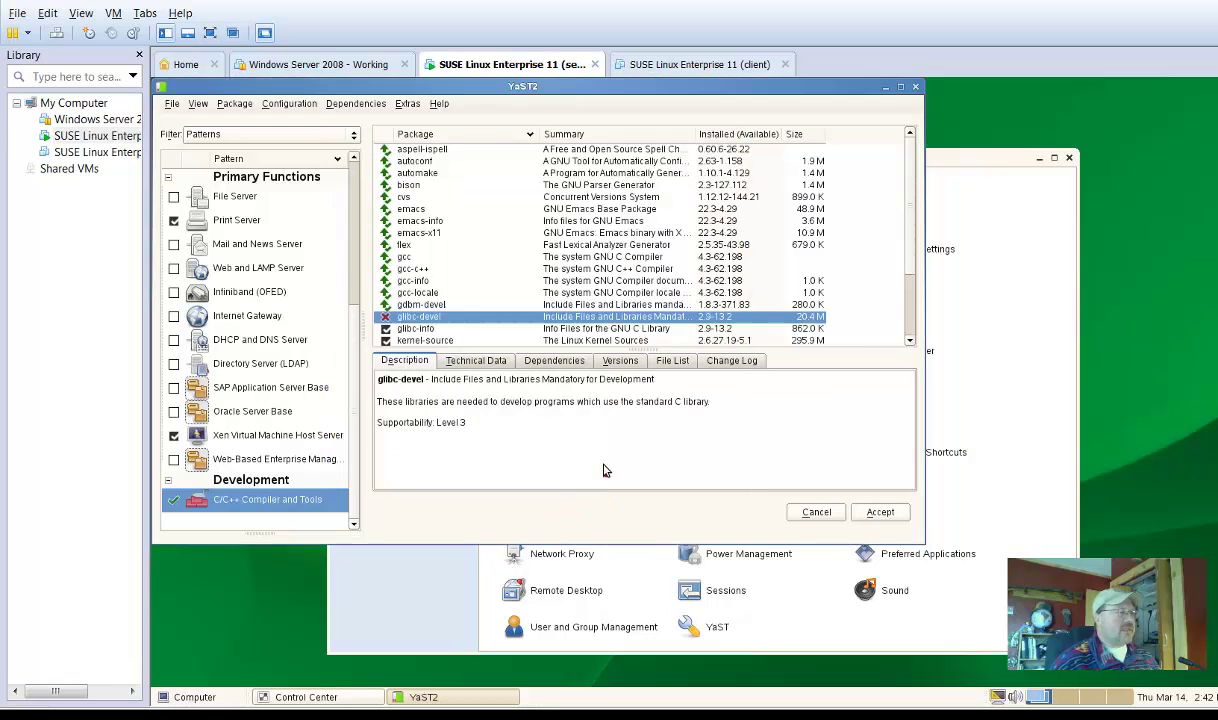
{"action": "left_click", "coordinate": [385, 317]}
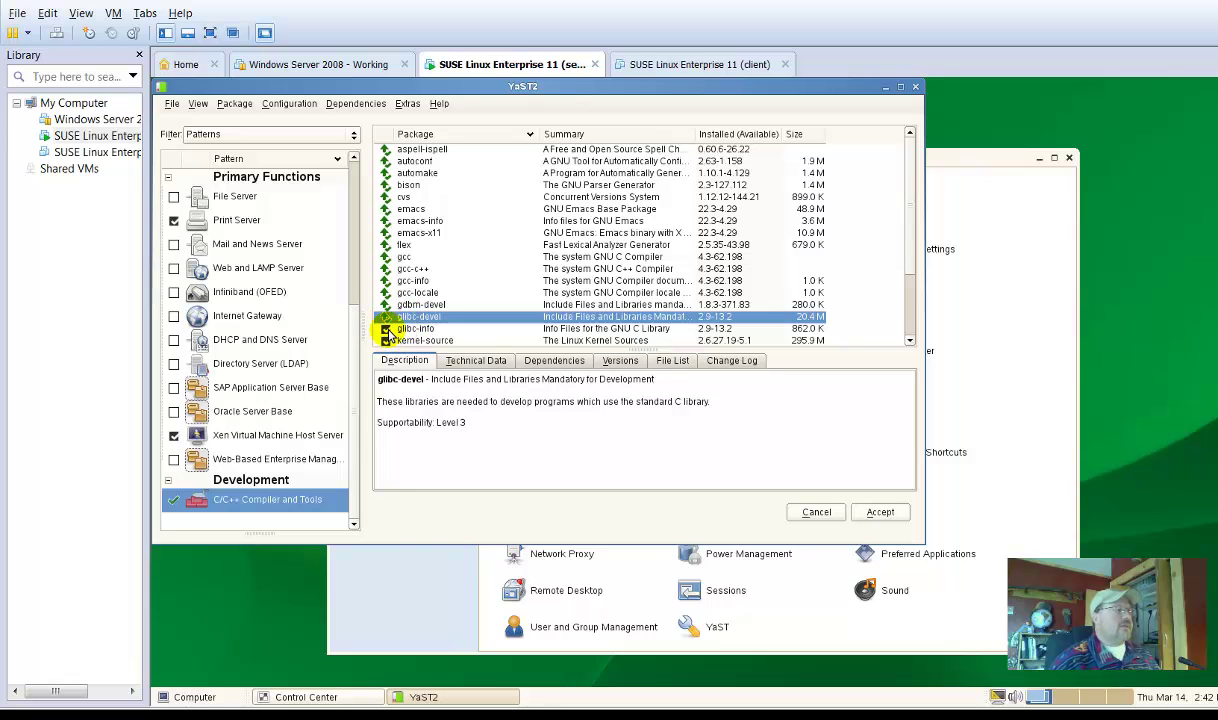
{"action": "left_click", "coordinate": [388, 328]}
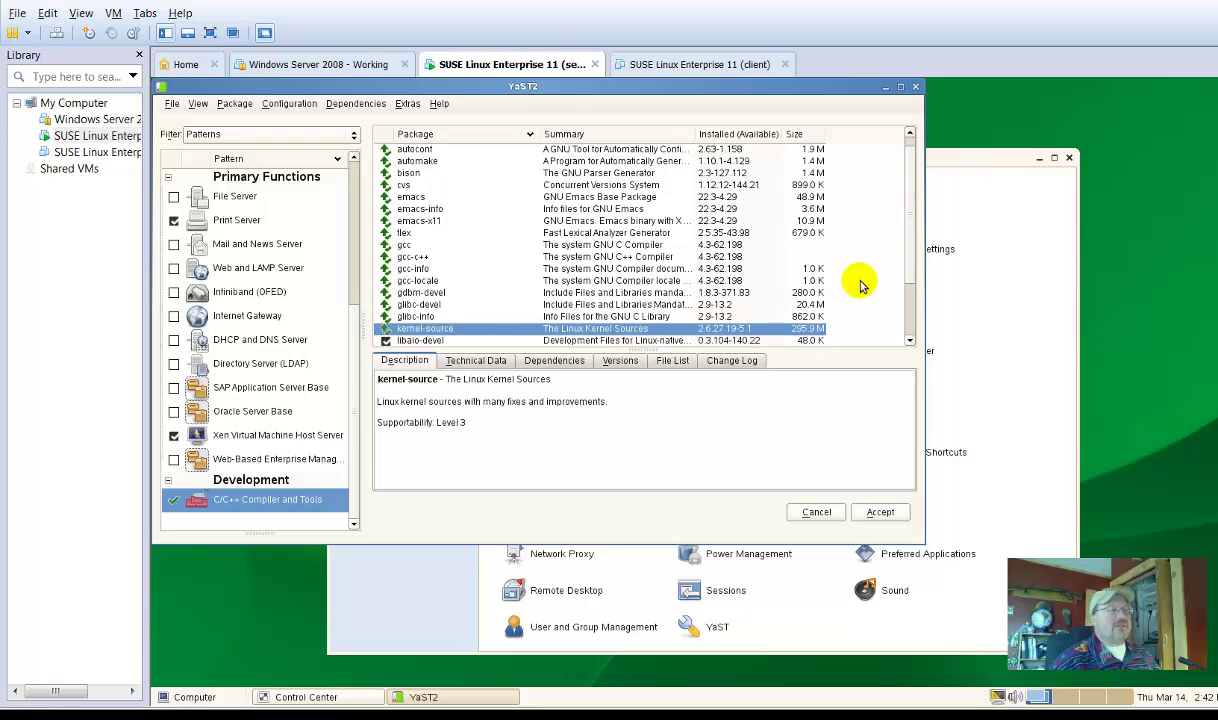
- Mark the remaining packages for update: libaio-devel, libstdc++-devel, ncurses-devel, pkg-config, rcs and texinfo
{"action": "left_click", "coordinate": [910, 271]}
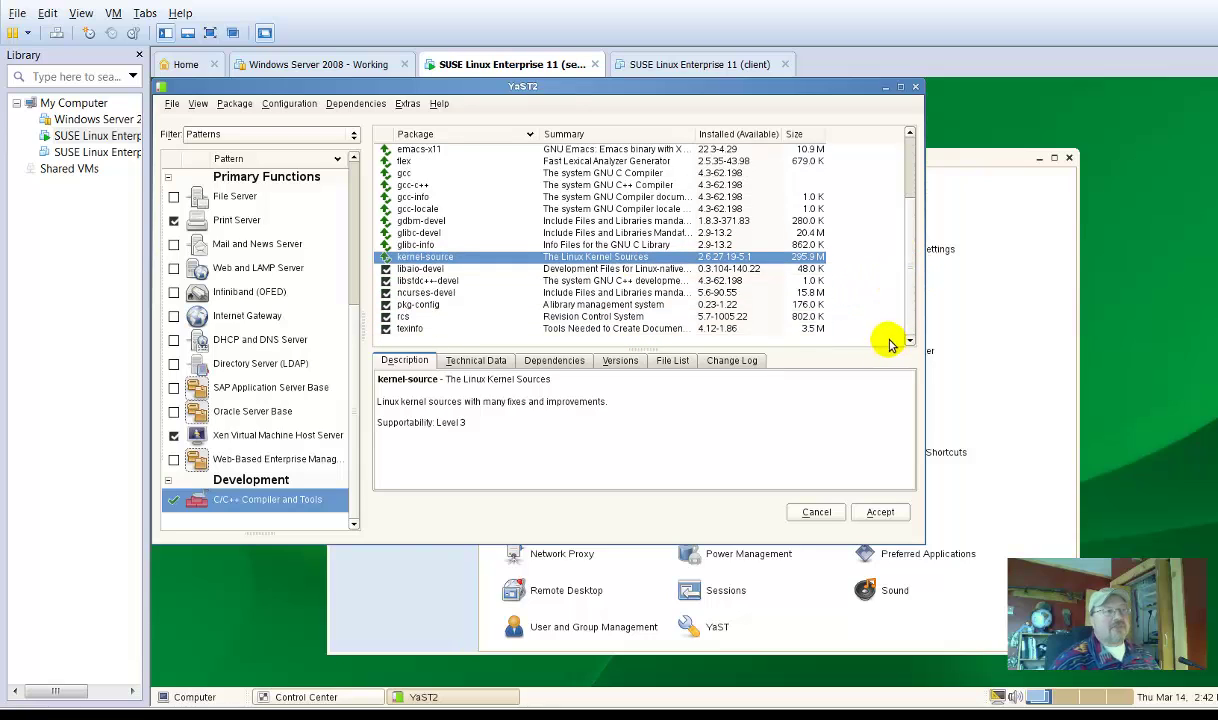
{"action": "left_click", "coordinate": [386, 269]}
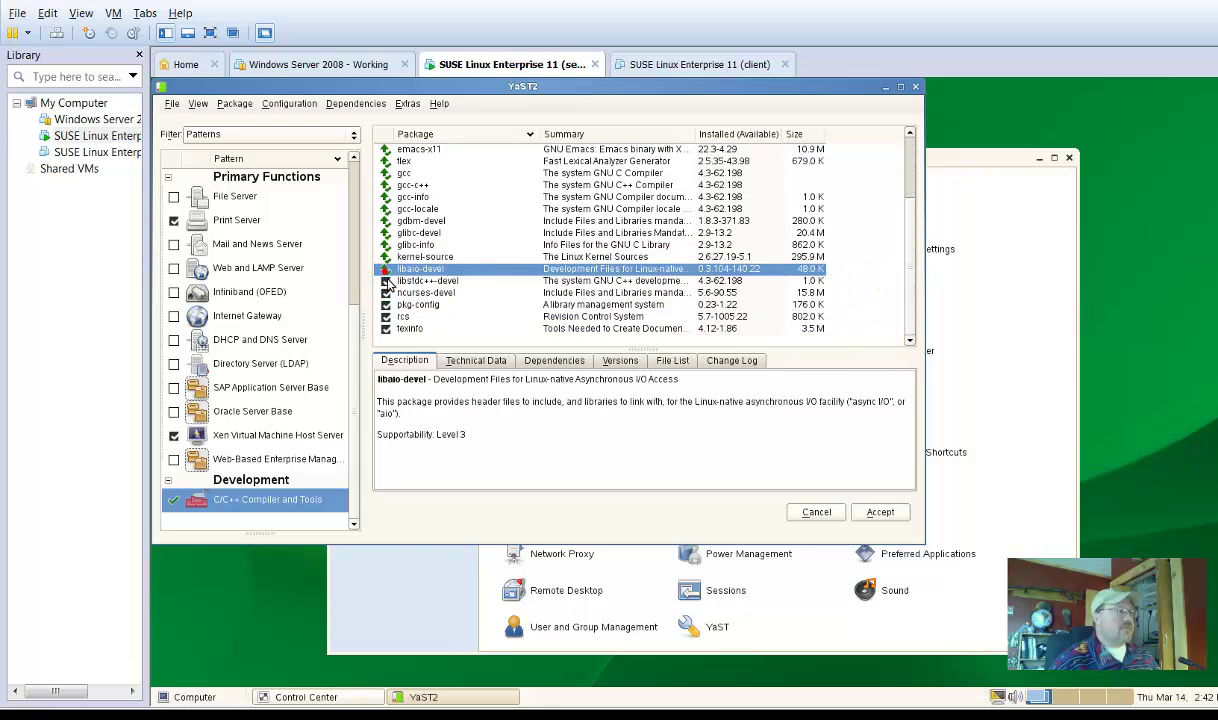
{"action": "left_click", "coordinate": [386, 281]}
{"action": "left_click", "coordinate": [386, 293]}
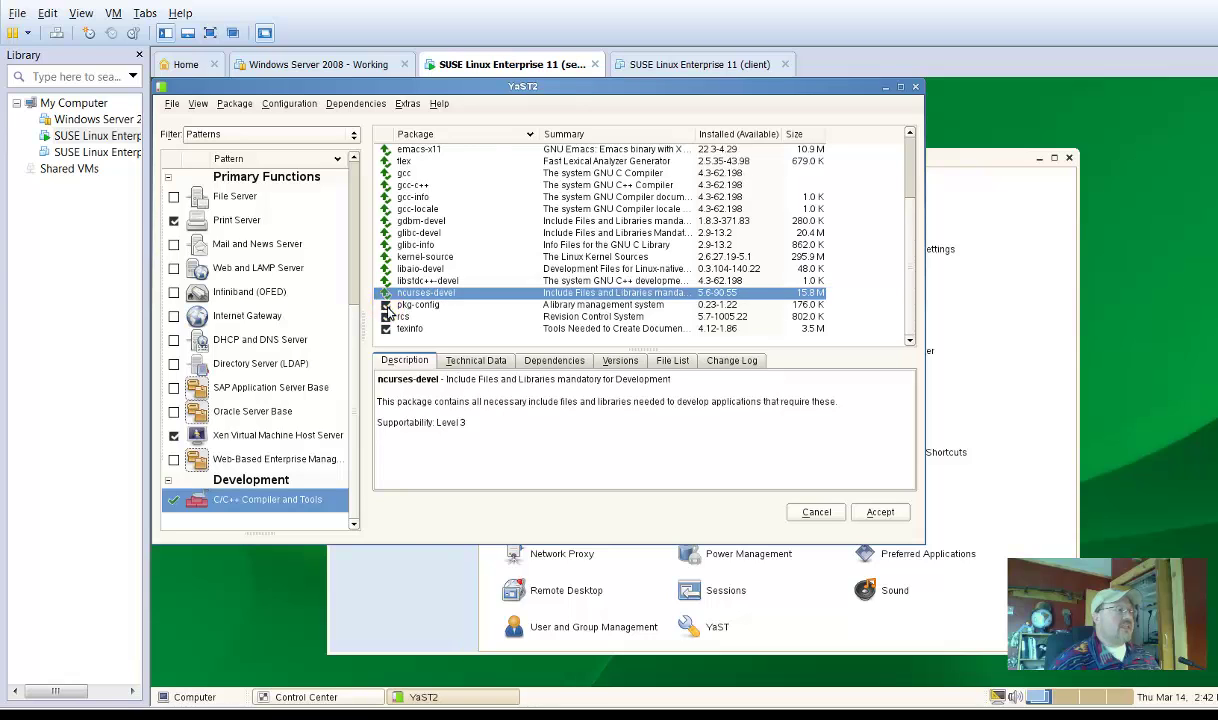
{"action": "left_click", "coordinate": [386, 305]}
{"action": "left_click", "coordinate": [386, 317]}
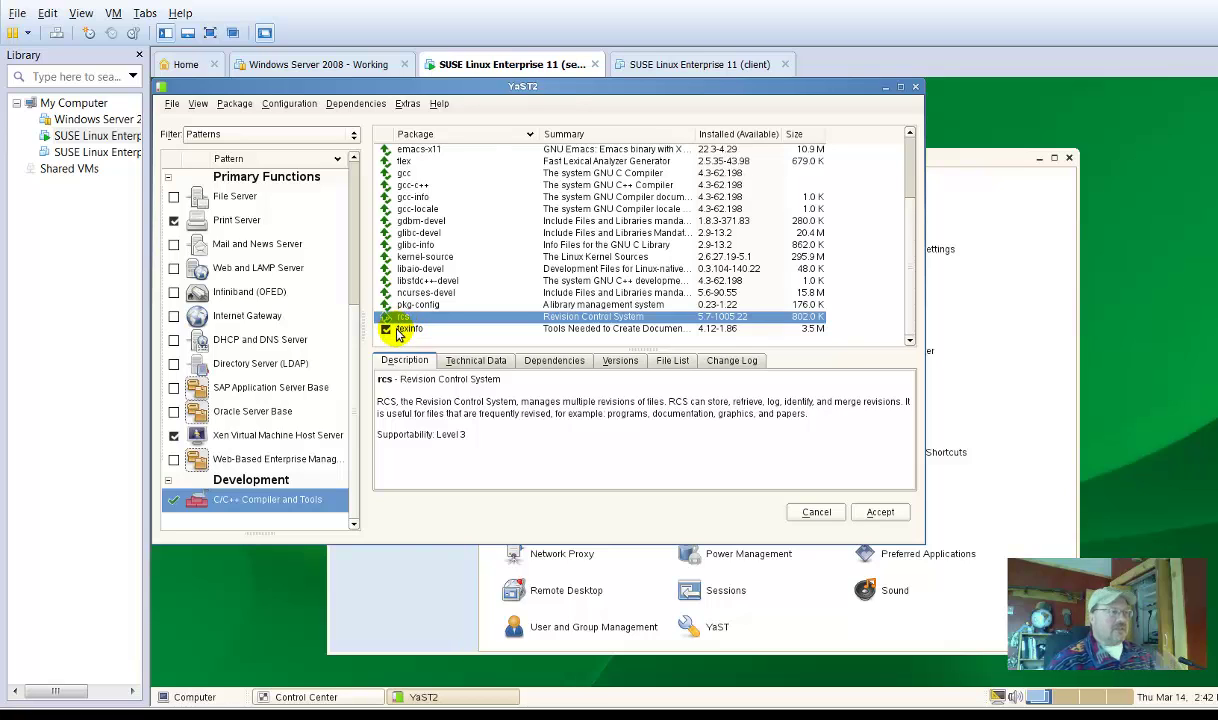
{"action": "left_click", "coordinate": [385, 329]}
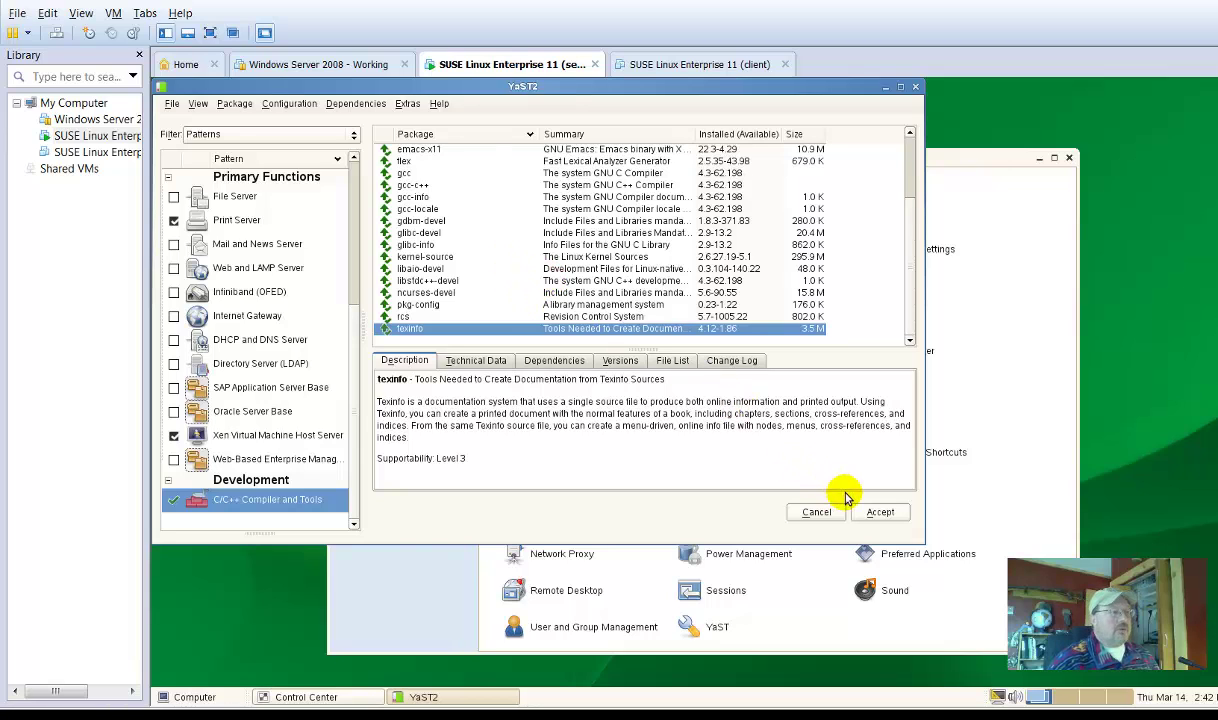
- Accept the software selection and continue with the automatic dependency changes to start the installation
{"action": "left_click", "coordinate": [881, 514]}
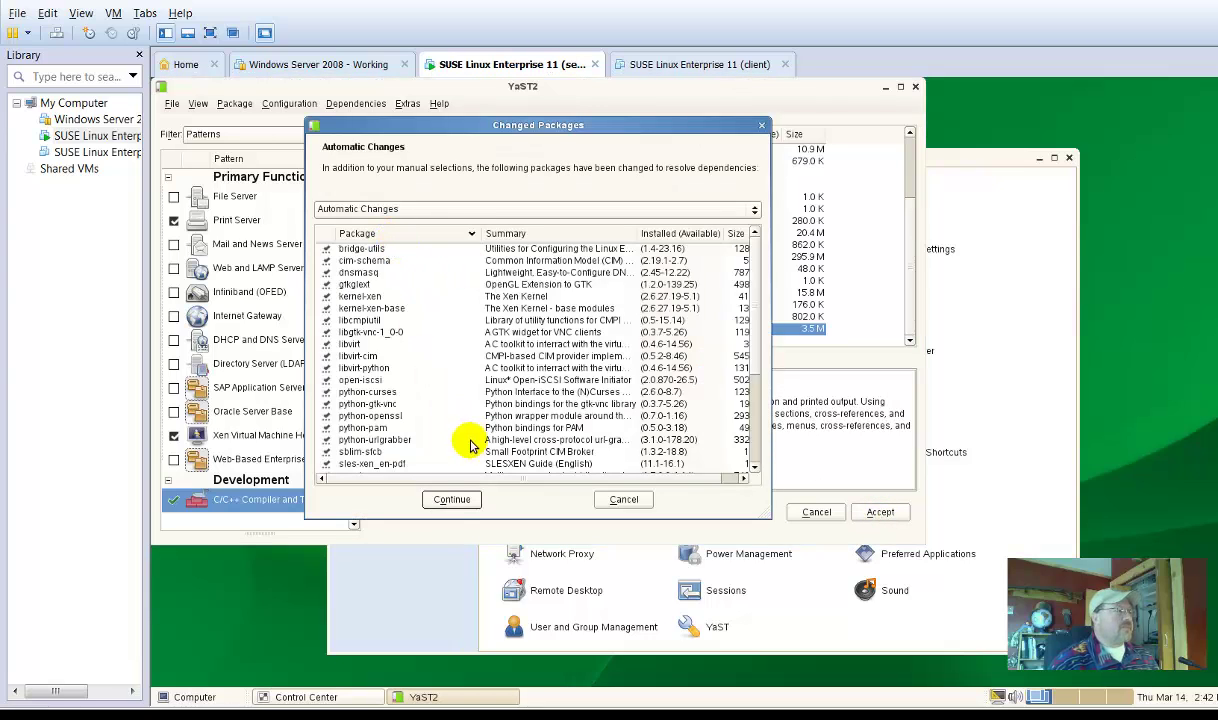
{"action": "left_click", "coordinate": [452, 500]}
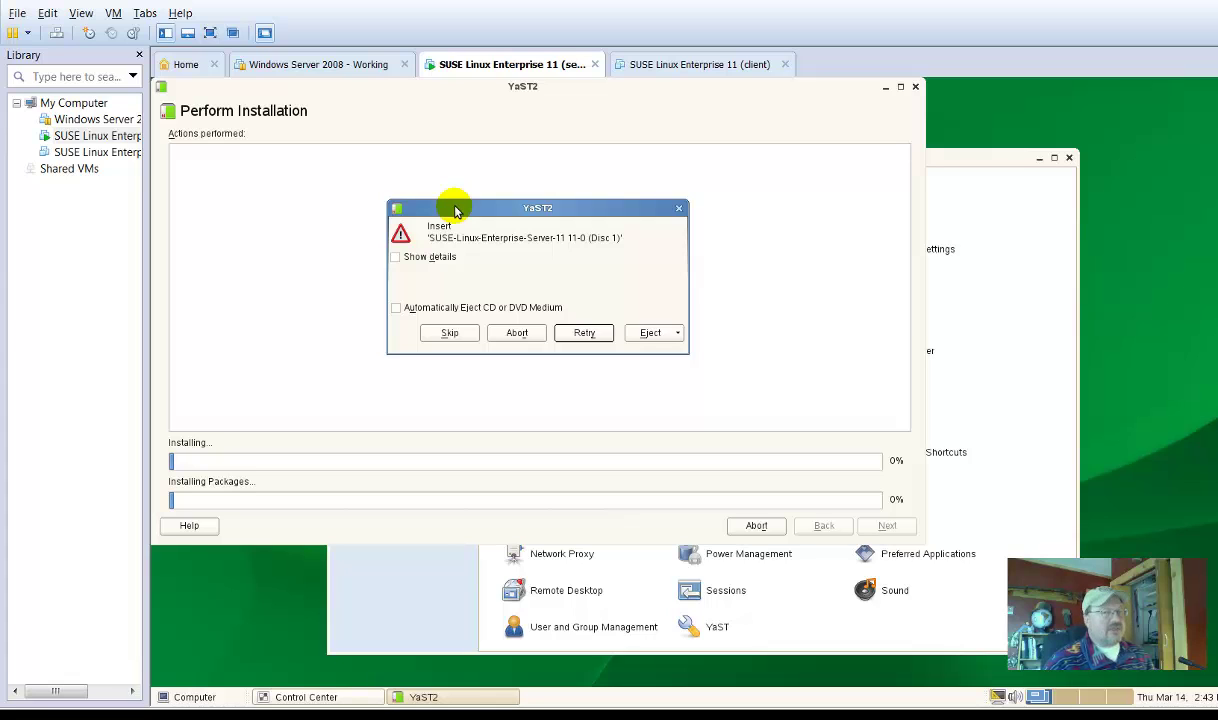
- Open the virtual machine's CD/DVD (IDE) drive settings and switch the connection from the physical drive to an ISO image file
{"action": "left_click", "coordinate": [113, 14]}
{"action": "mouse_move", "coordinate": [184, 60]}
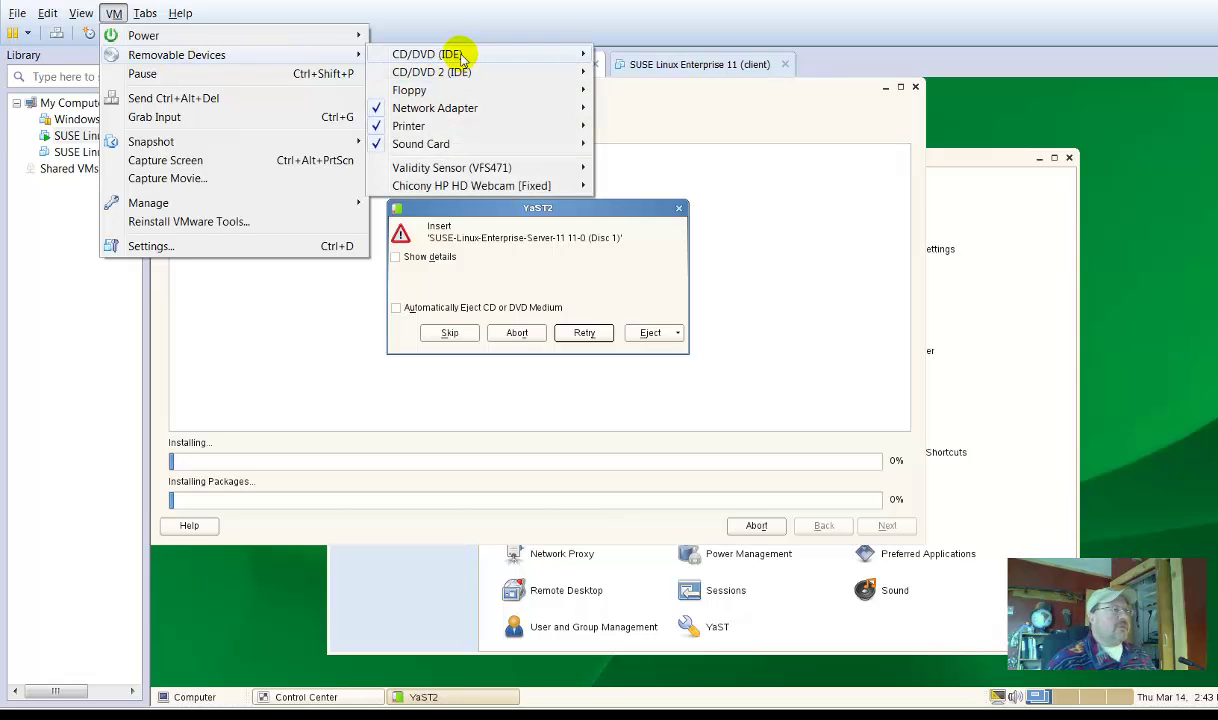
{"action": "mouse_move", "coordinate": [456, 54]}
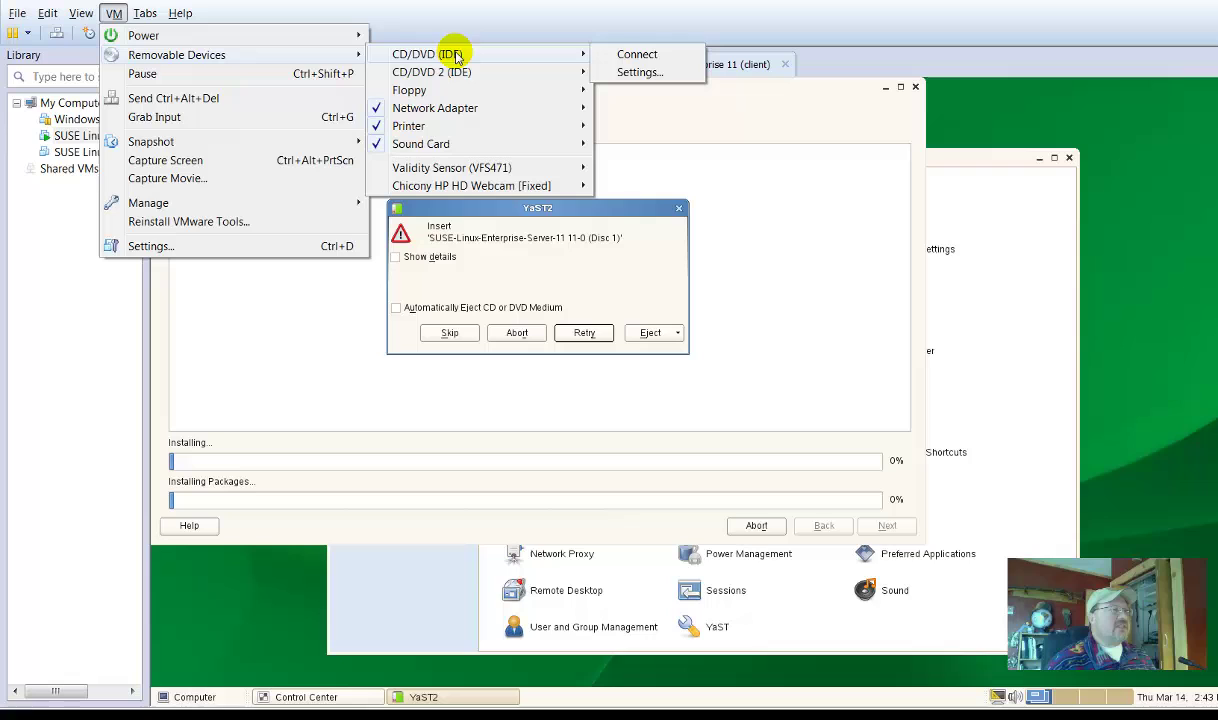
{"action": "left_click", "coordinate": [636, 73]}
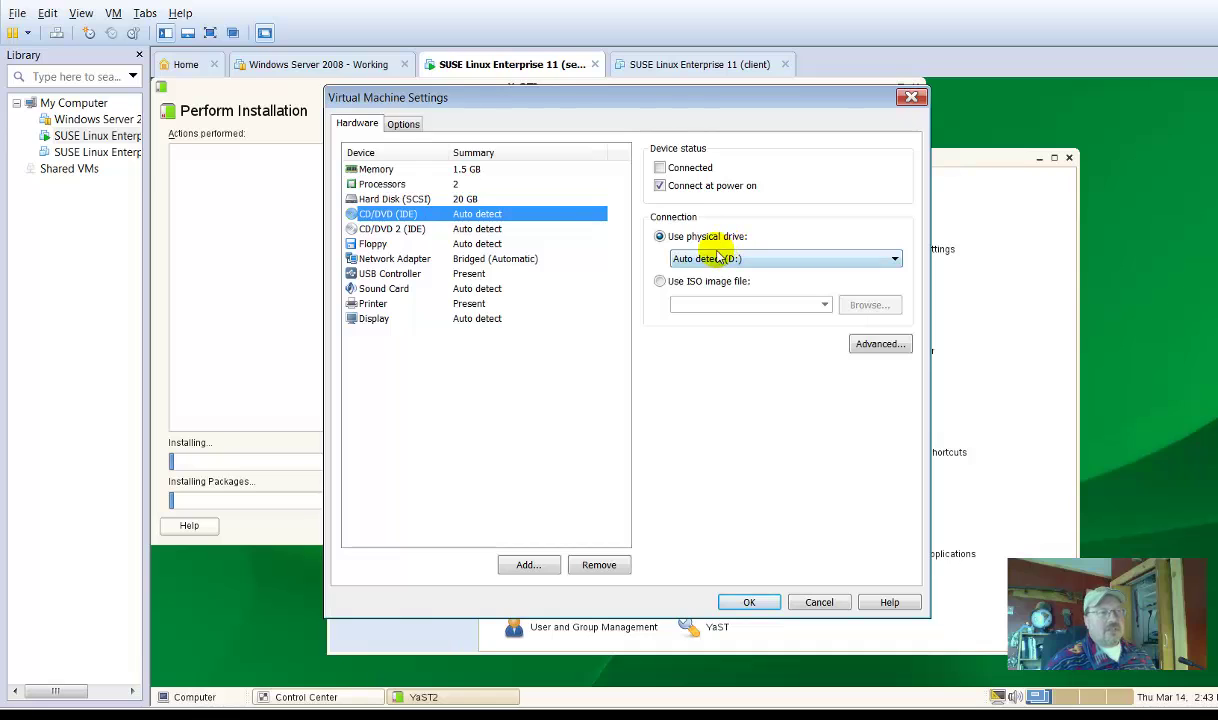
{"action": "left_click", "coordinate": [662, 281]}
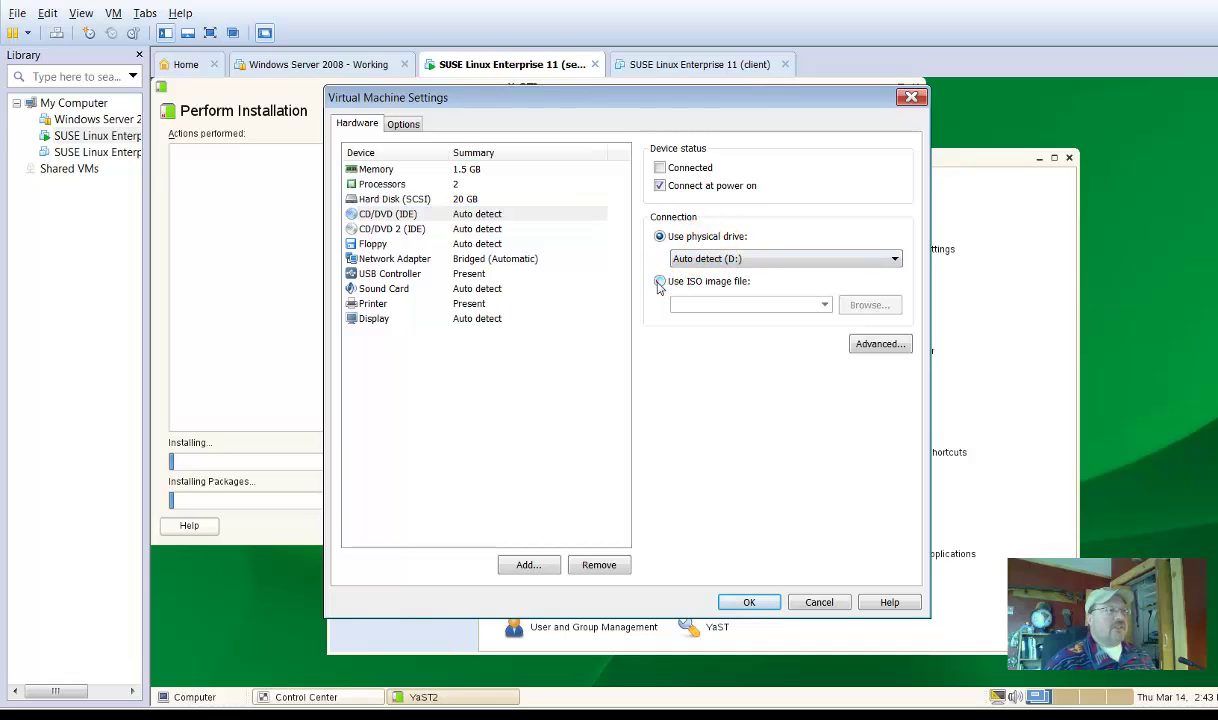
- Choose SUSE_SLES-11-0-0.001.iso from the "- iso" folder in the personal user folder as the drive's image and accept the settings
{"action": "left_click", "coordinate": [850, 310]}
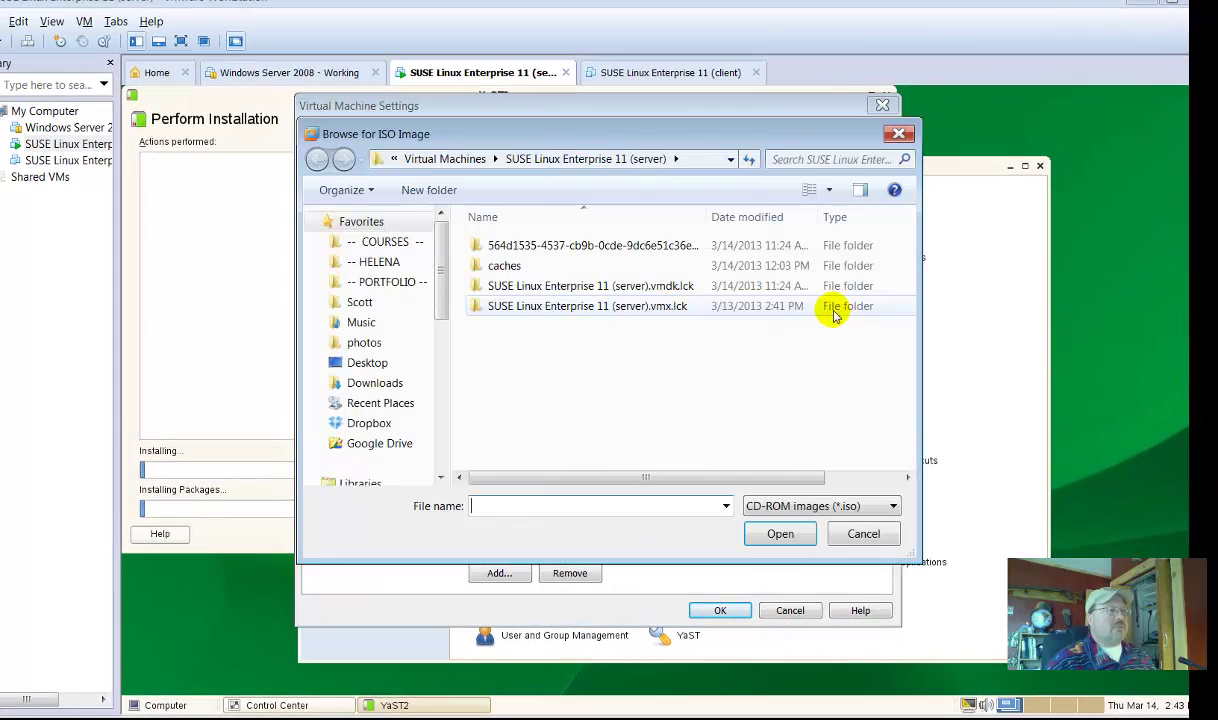
{"action": "left_click", "coordinate": [385, 246]}
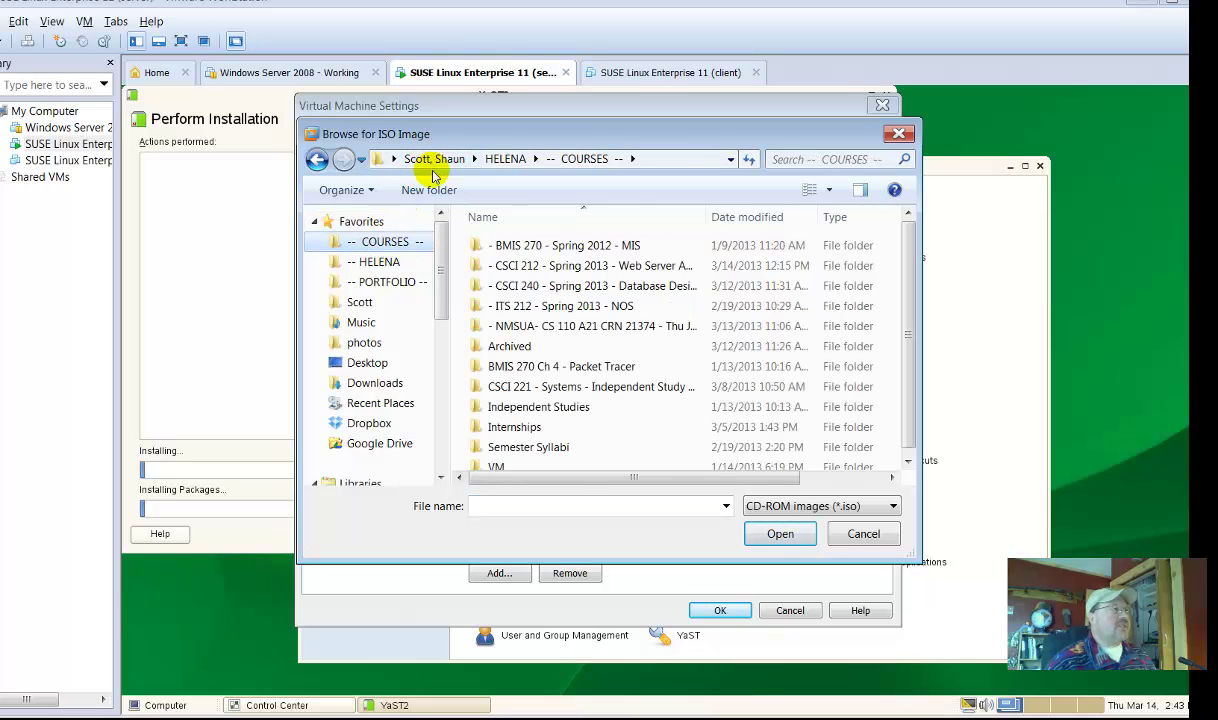
{"action": "left_click", "coordinate": [430, 159]}
{"action": "double_click", "coordinate": [500, 236]}
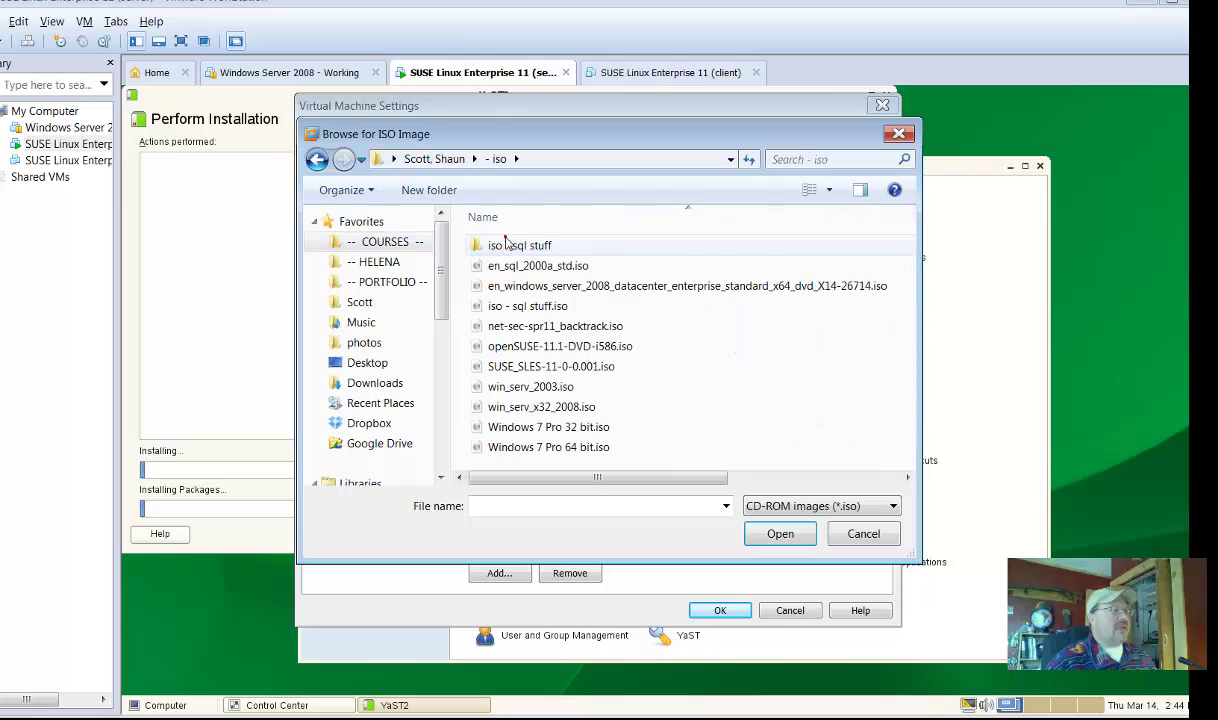
{"action": "left_click", "coordinate": [539, 370]}
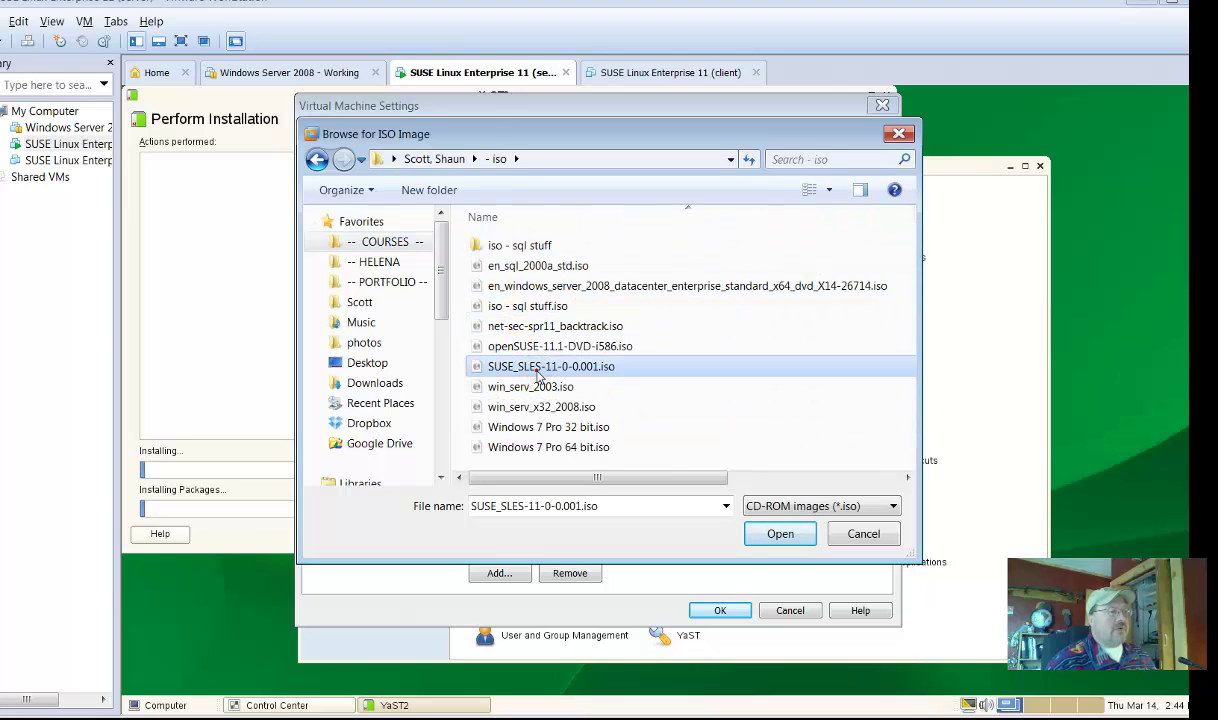
{"action": "left_click", "coordinate": [779, 533]}
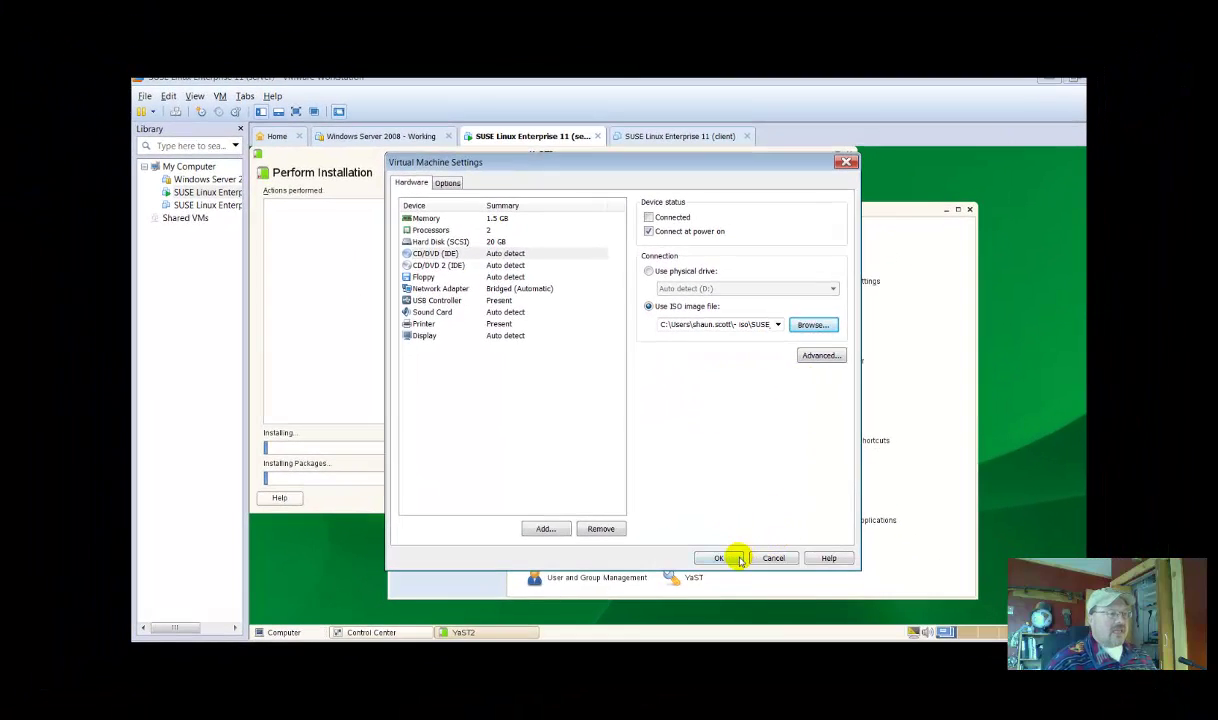
{"action": "left_click", "coordinate": [720, 610]}
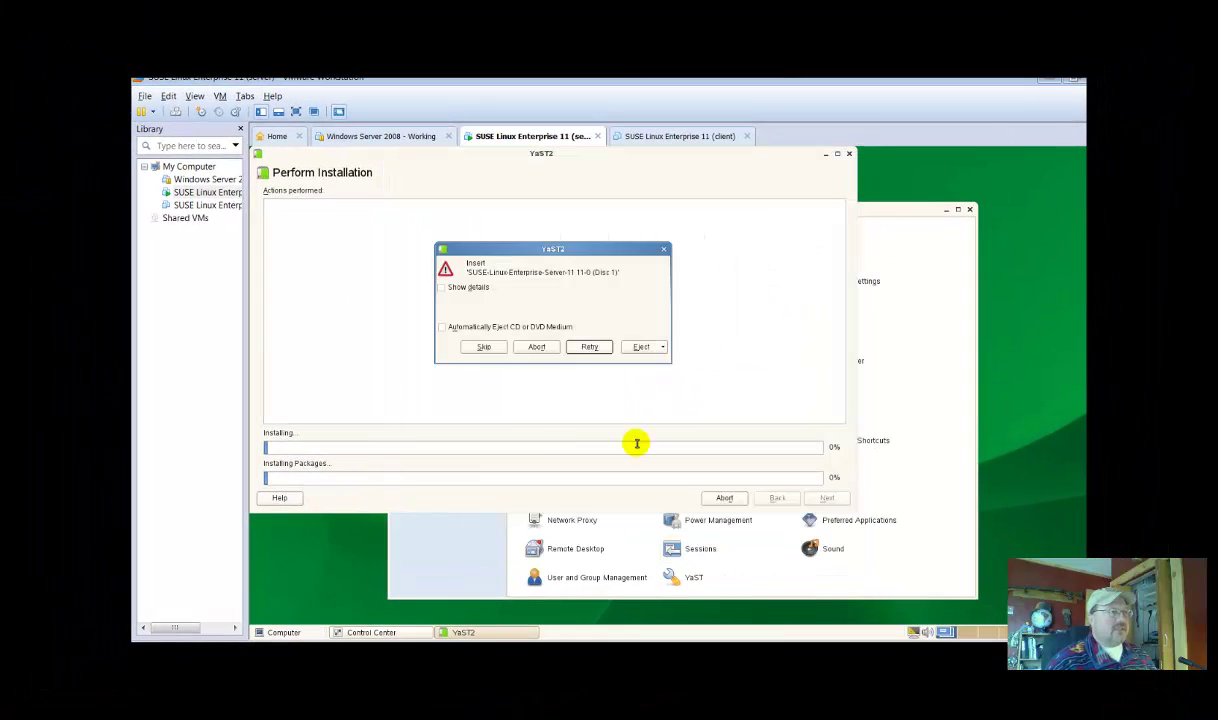
- Connect the CD/DVD (IDE) drive to the running SUSE Linux Enterprise 11 server virtual machine
{"action": "left_click", "coordinate": [220, 97]}
{"action": "mouse_move", "coordinate": [246, 97]}
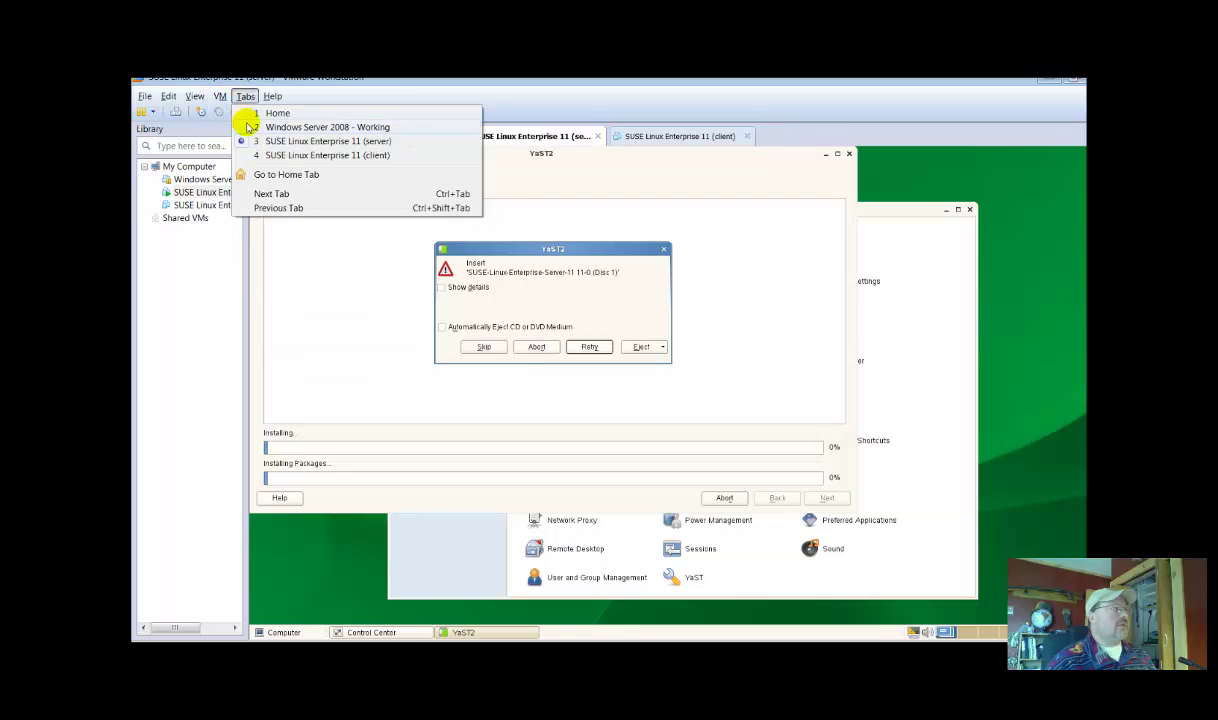
{"action": "mouse_move", "coordinate": [235, 130]}
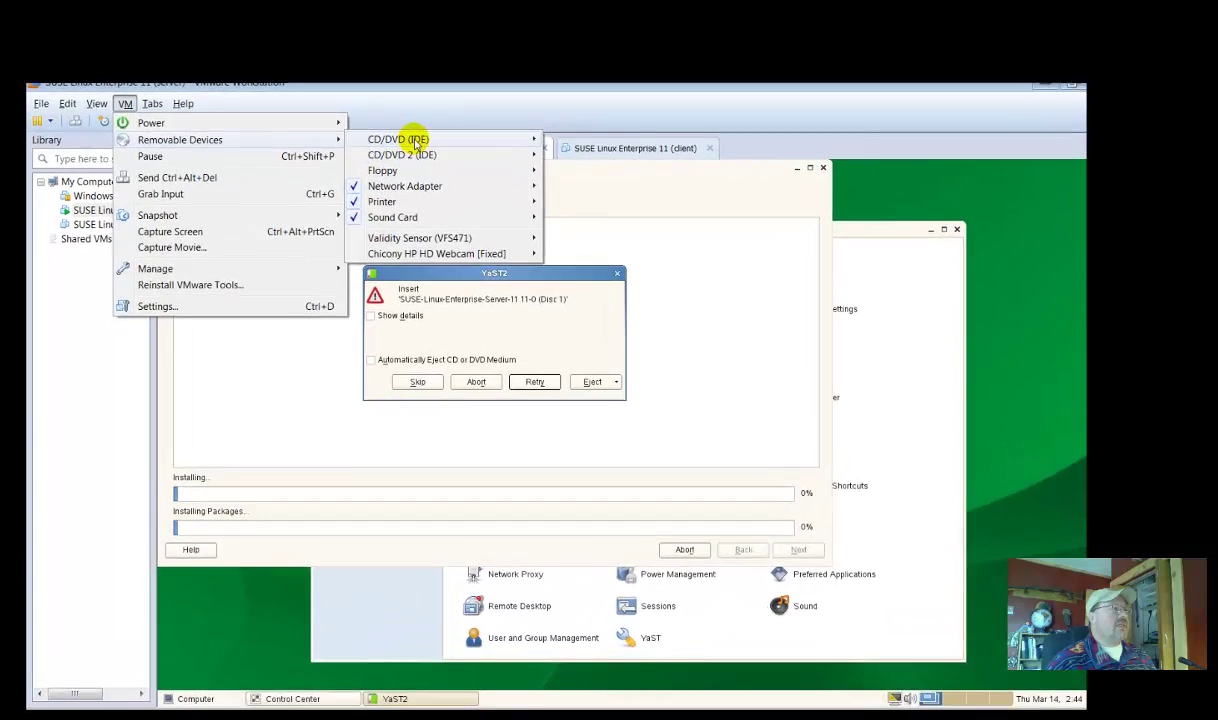
{"action": "mouse_move", "coordinate": [478, 132]}
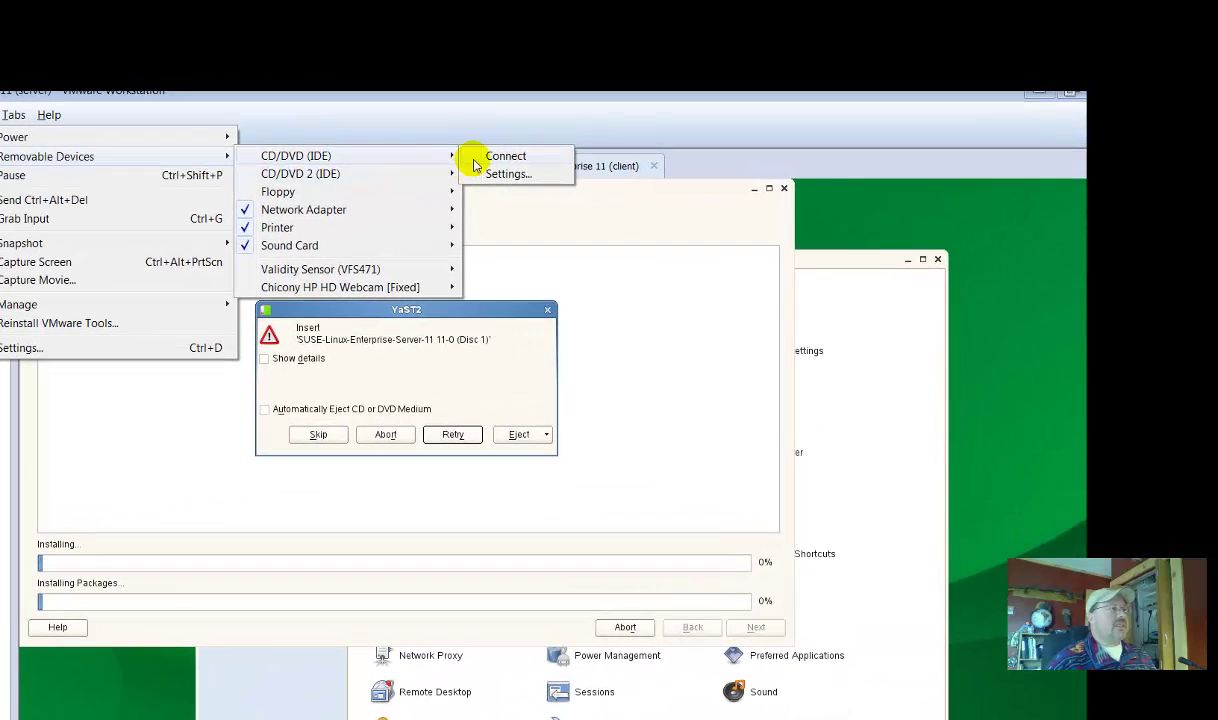
{"action": "left_click", "coordinate": [516, 153]}
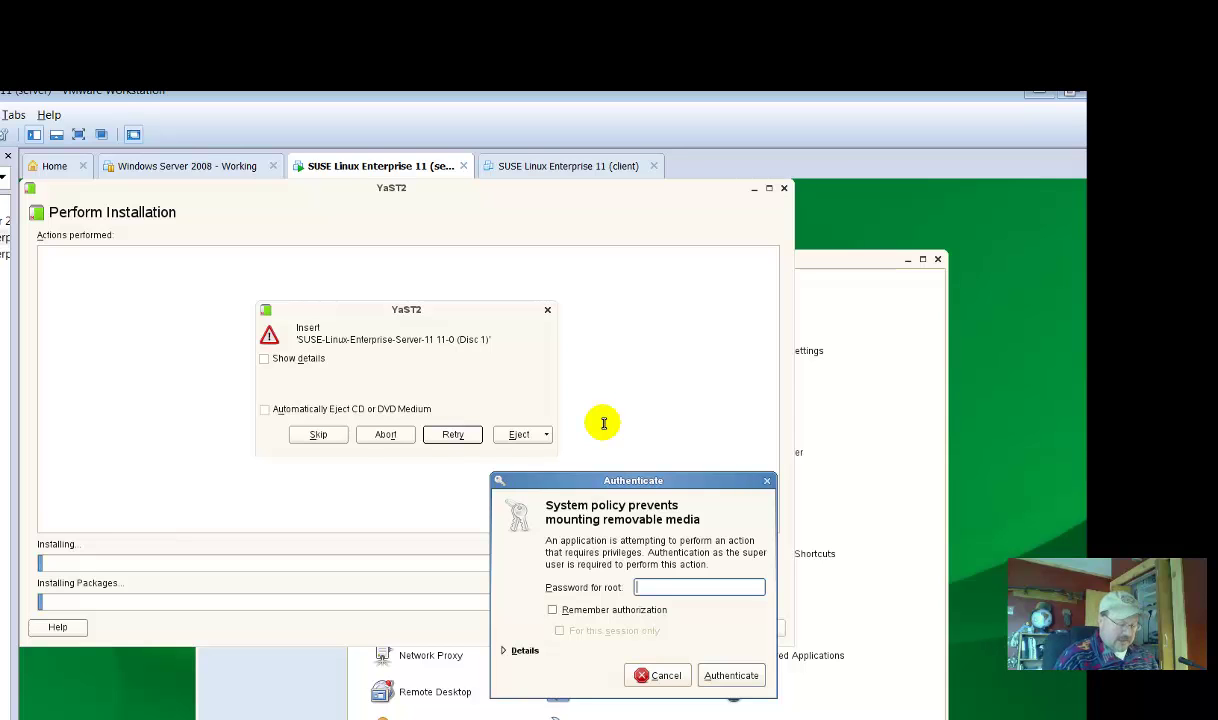
- Authenticate the removable media mount with the root password, remembering the authorization for this session only
{"action": "type", "text": "•••••"}
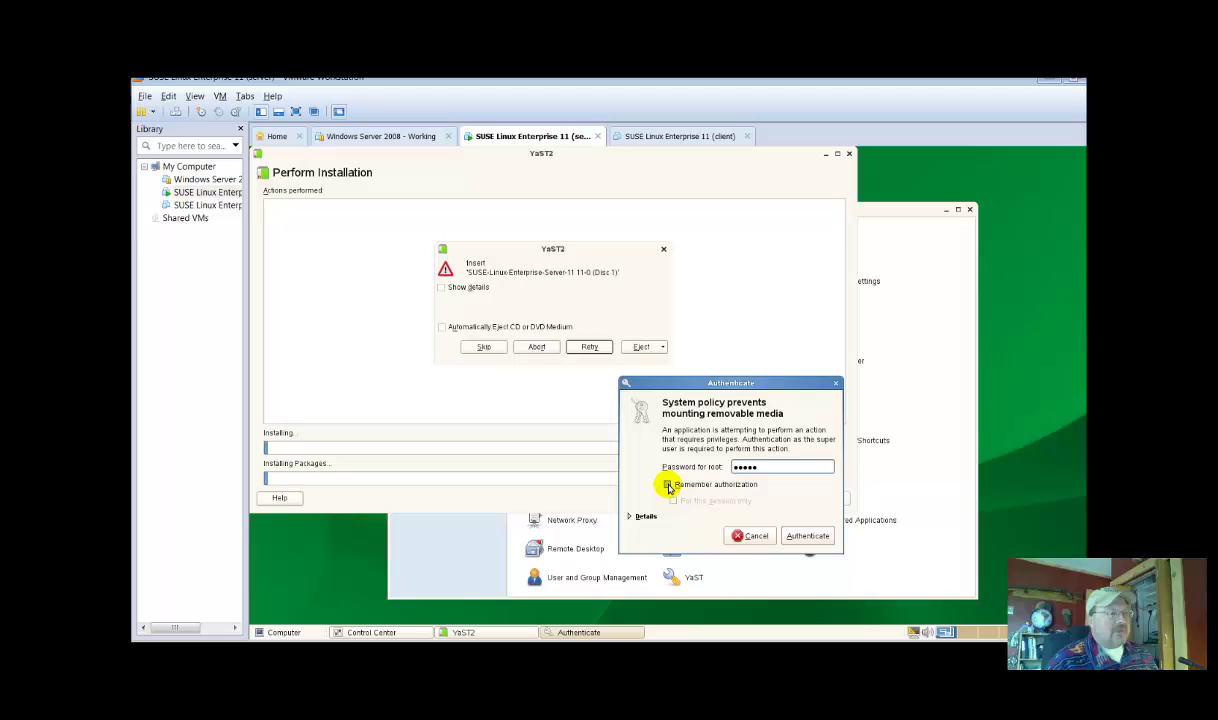
{"action": "left_click", "coordinate": [667, 485]}
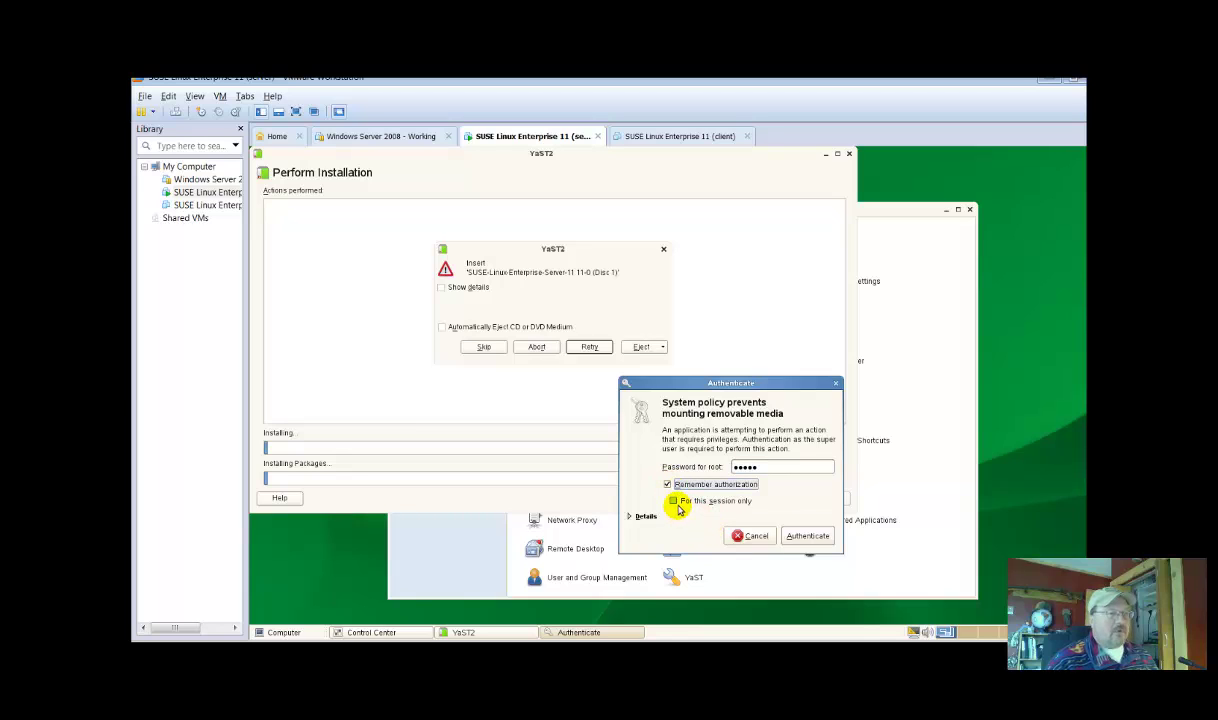
{"action": "left_click", "coordinate": [674, 501]}
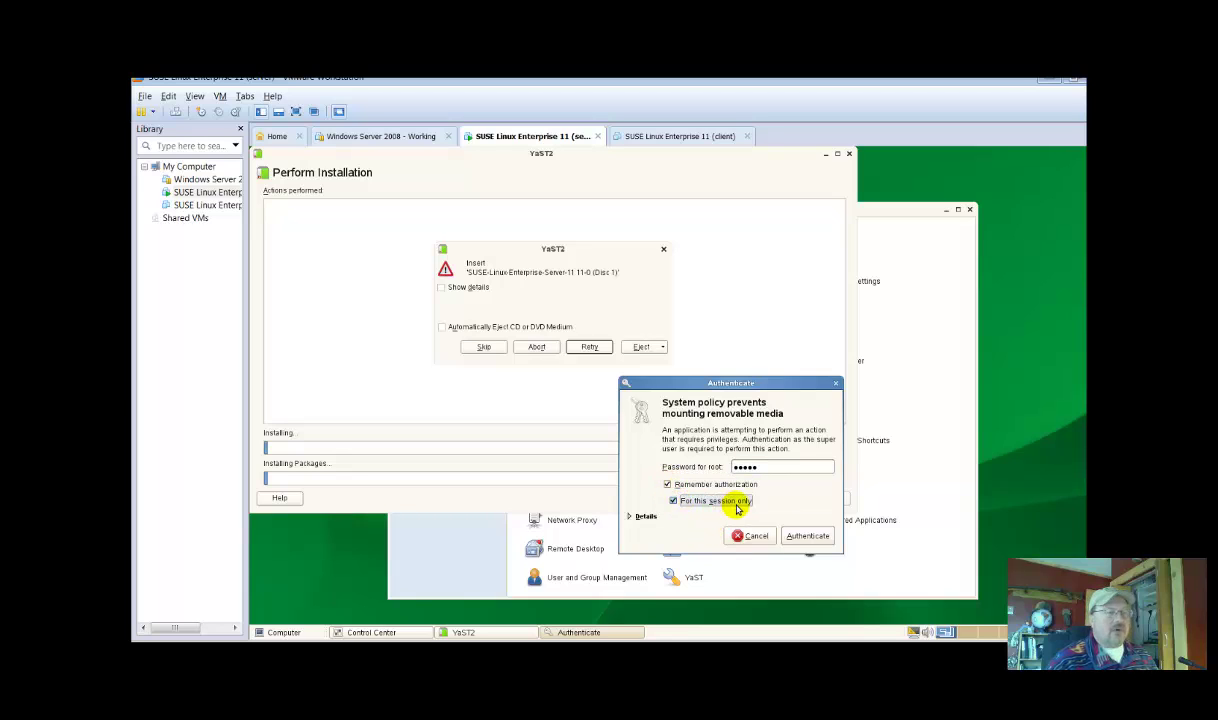
{"action": "left_click", "coordinate": [807, 537]}
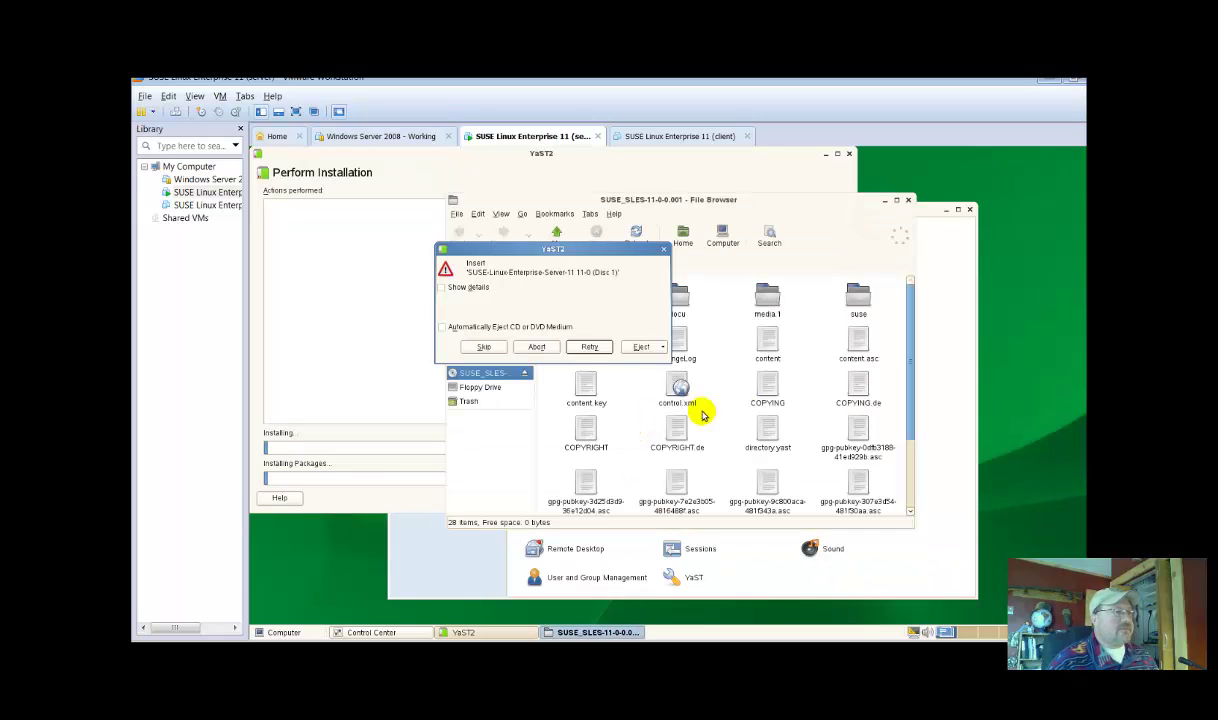
- Move the disc request dialog aside, minimize the mounted disc's file browser window and retry reading the installation disc
{"action": "left_click_drag", "start_coordinate": [580, 250], "coordinate": [456, 221]}
{"action": "left_click", "coordinate": [881, 272]}
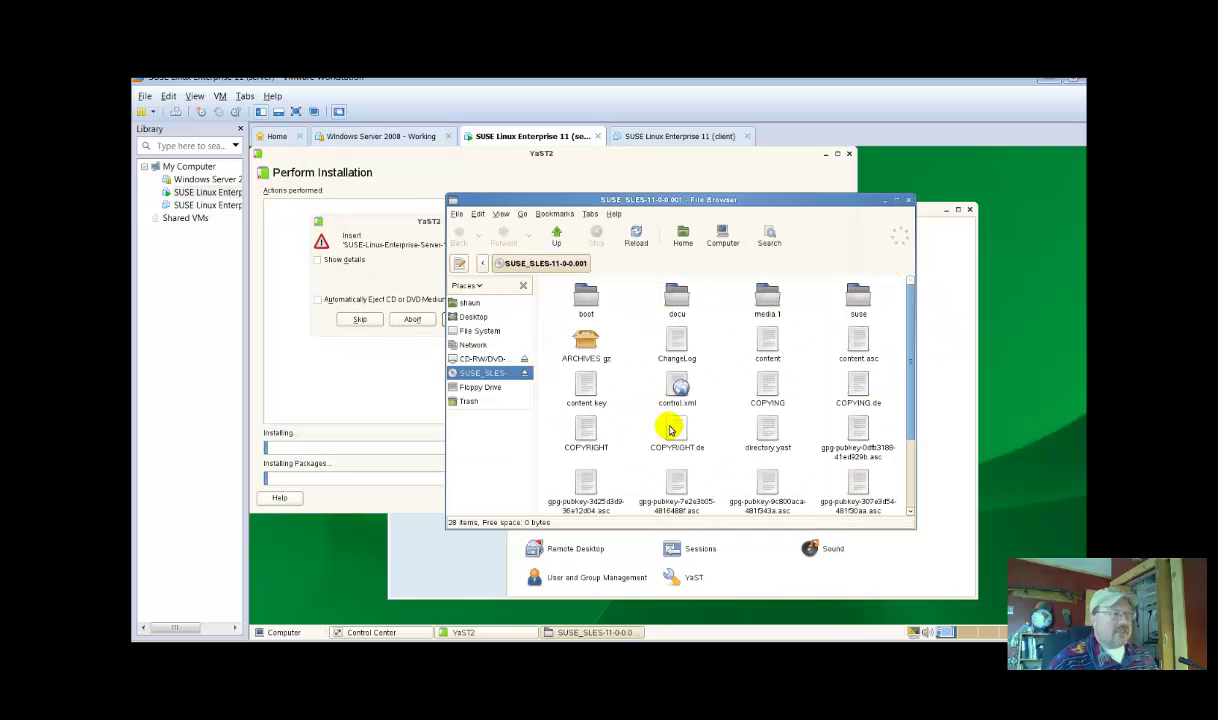
{"action": "left_click", "coordinate": [884, 201]}
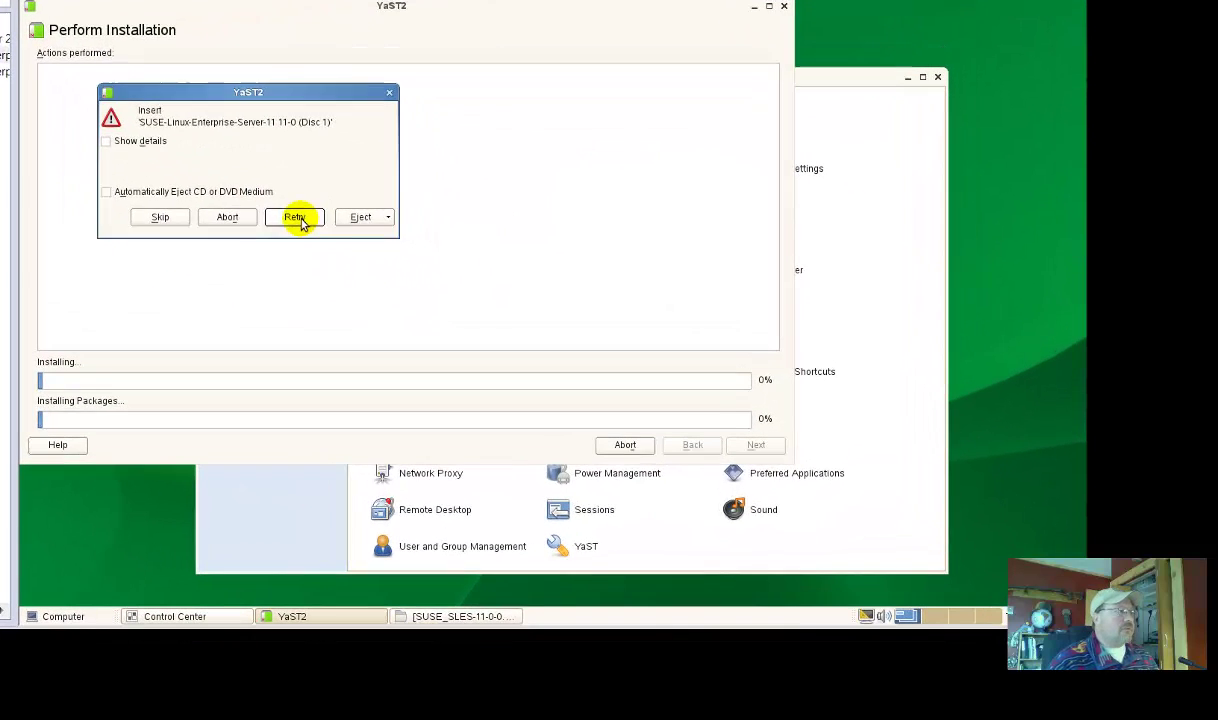
{"action": "left_click", "coordinate": [465, 319]}
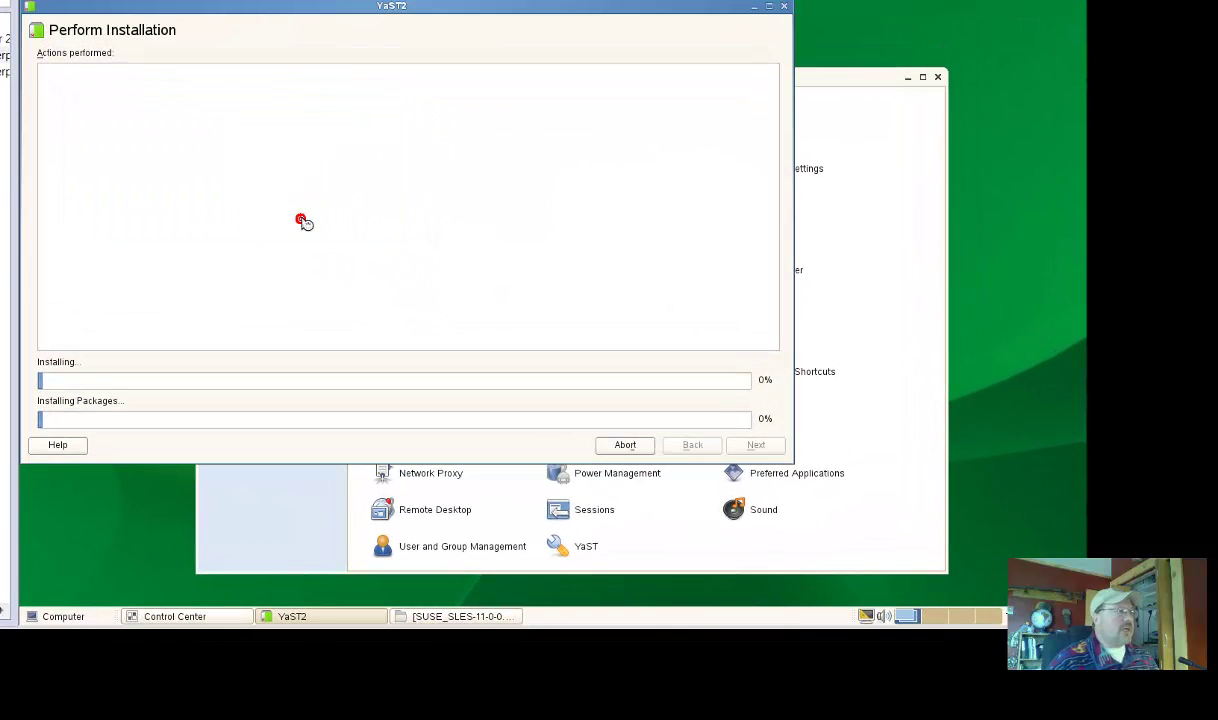